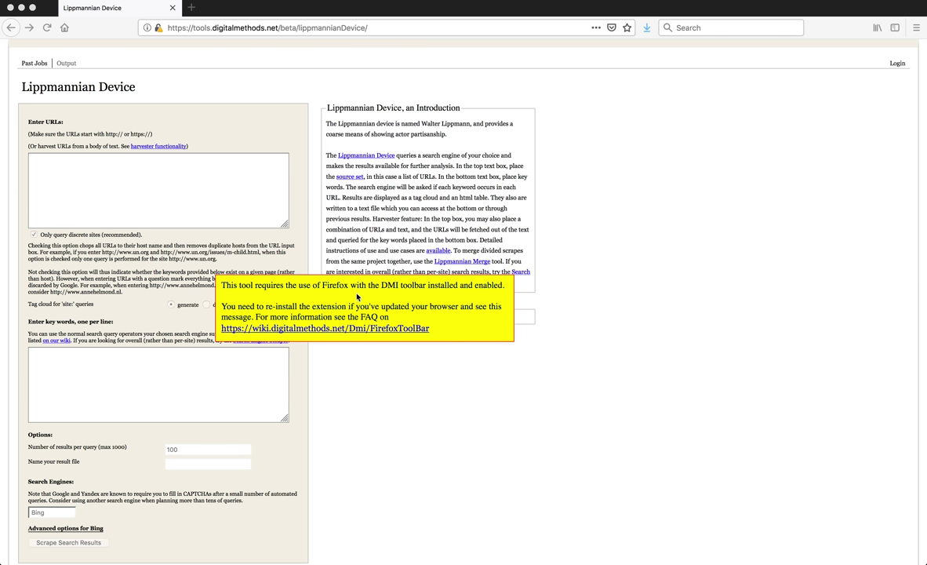
Step: Install the dmitools Firefox extension from the wiki's FirefoxToolBar page, then return to Lippmannian Device
click(355, 329)
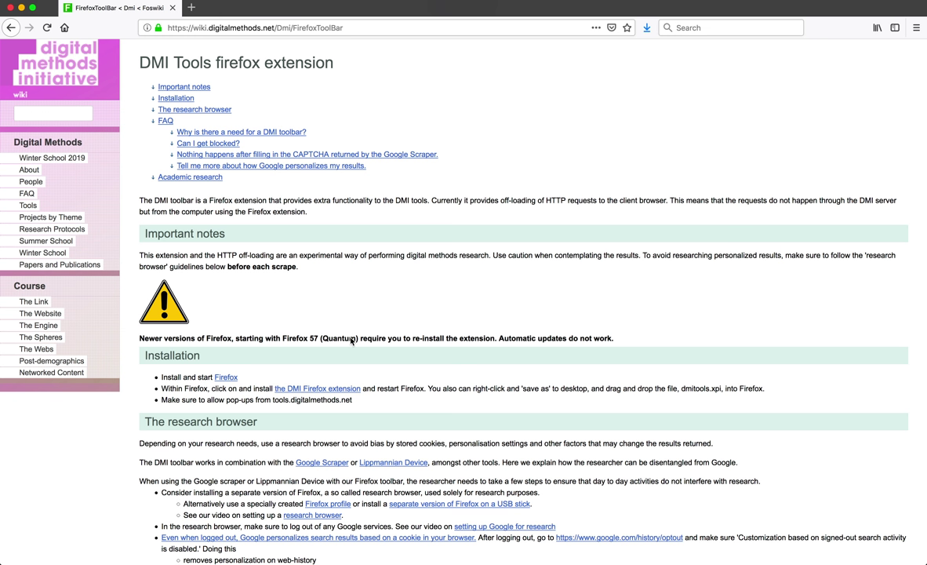
click(312, 389)
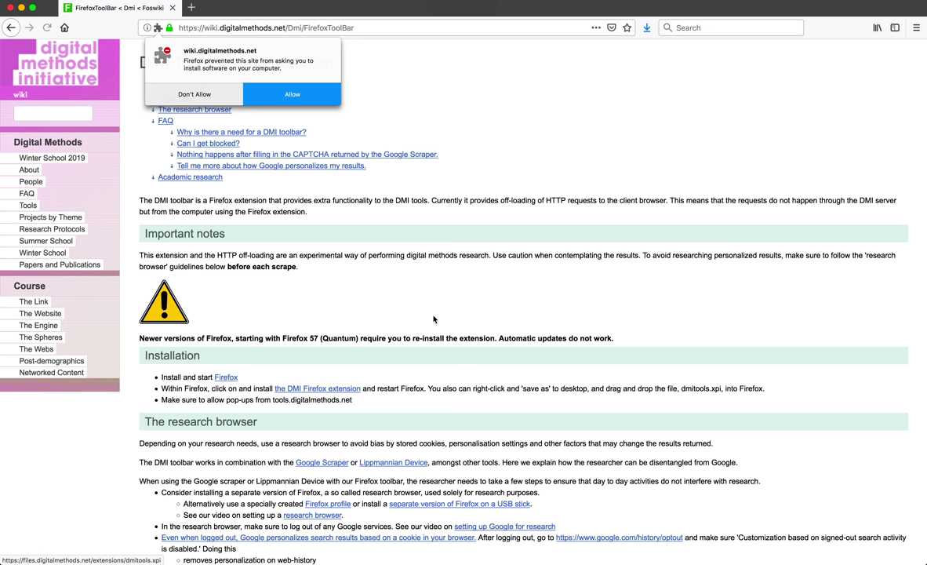
click(292, 94)
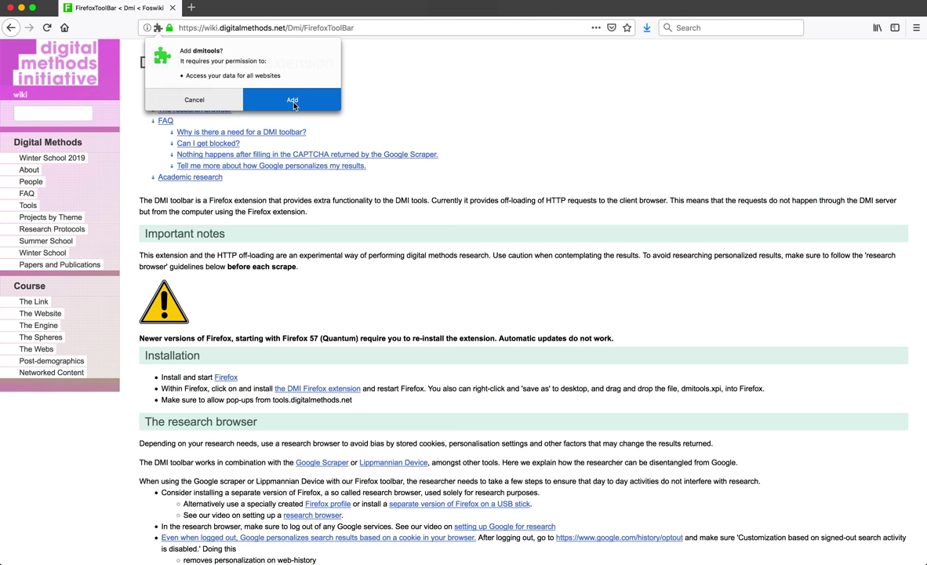
click(293, 101)
click(241, 91)
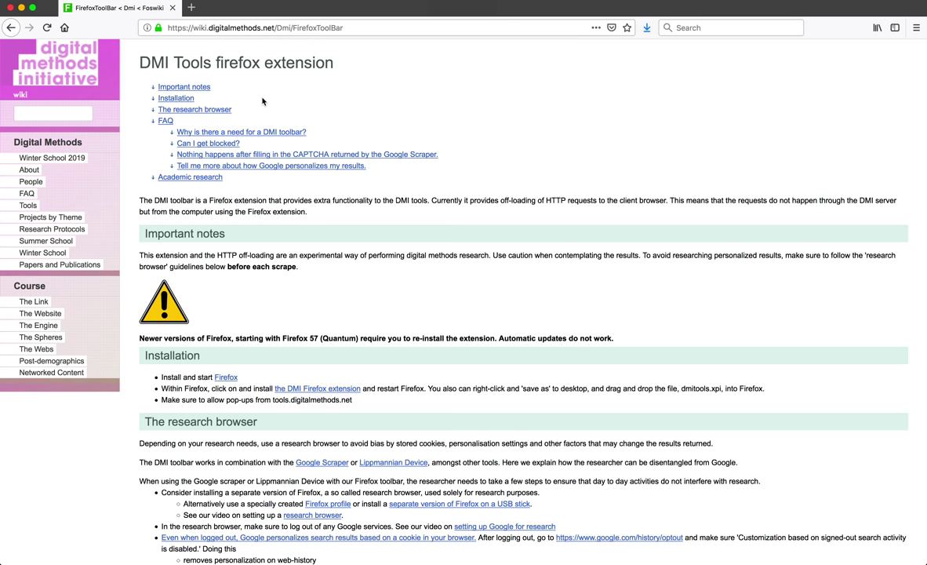
click(11, 28)
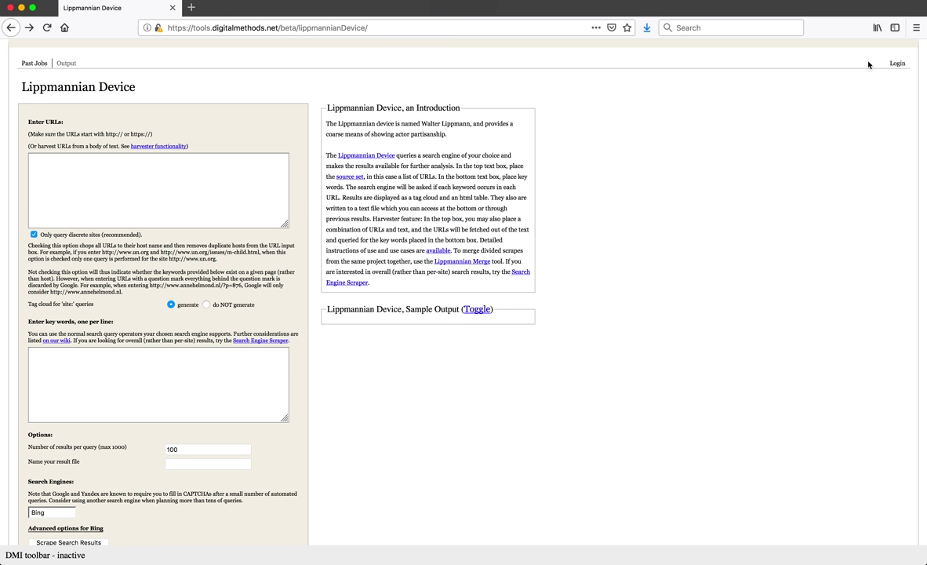
click(917, 28)
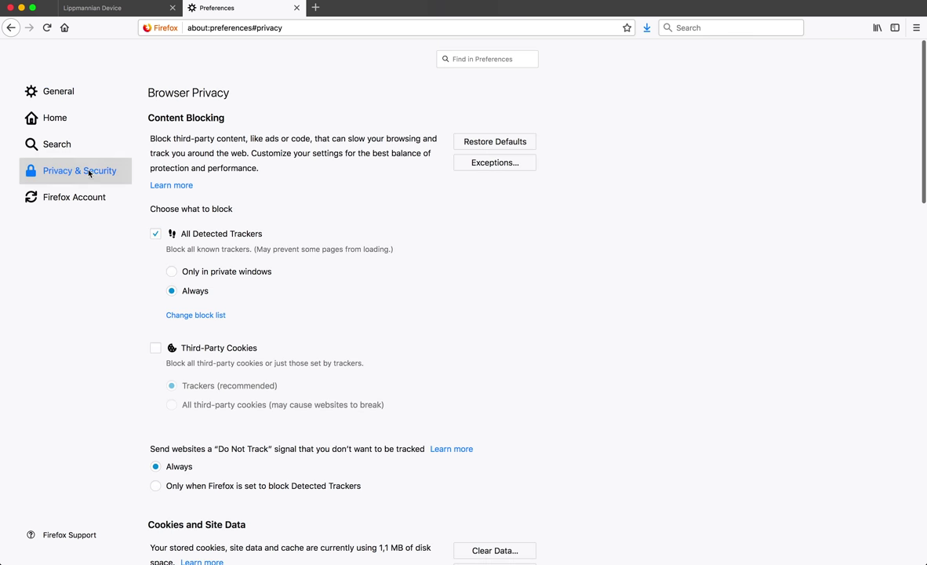
scroll(533, 258, down, 10)
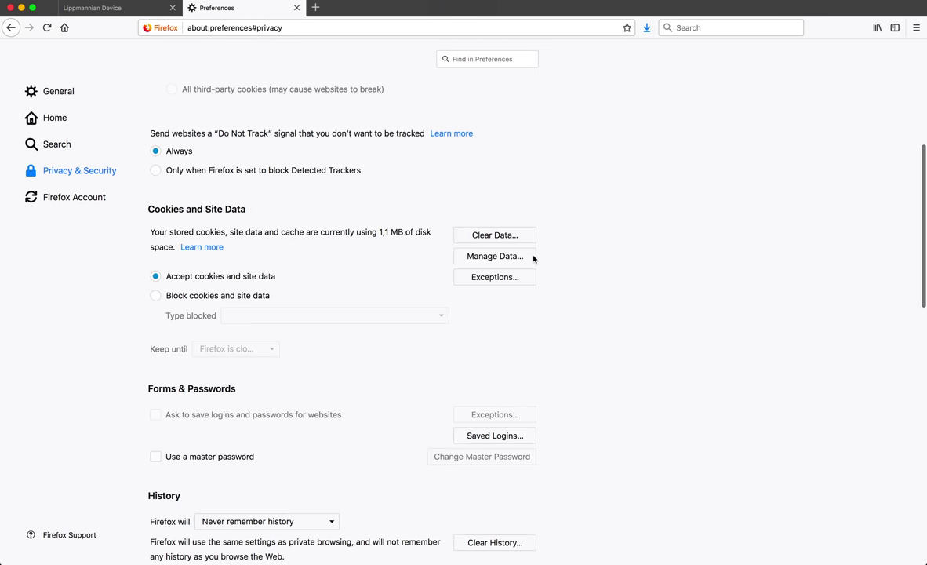
scroll(533, 259, down, 7)
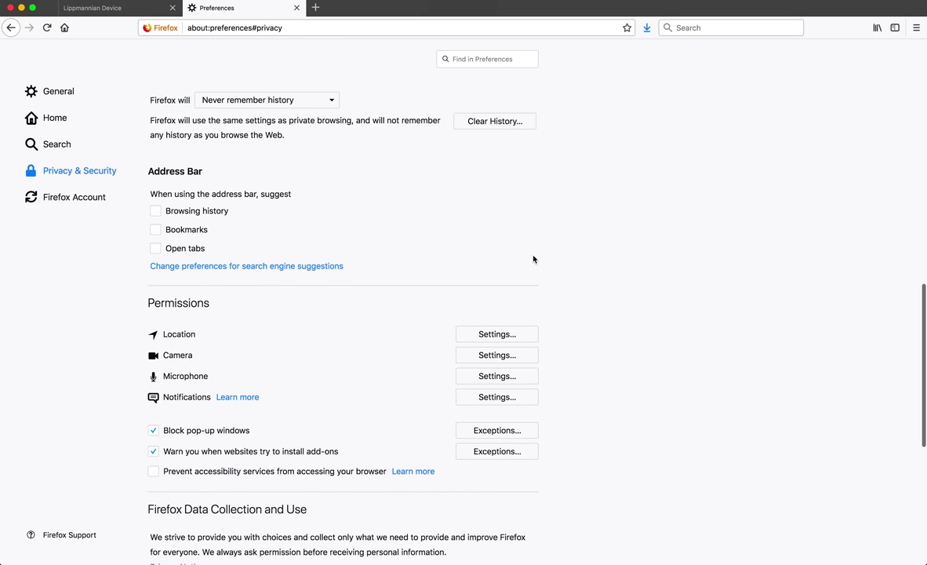
click(496, 435)
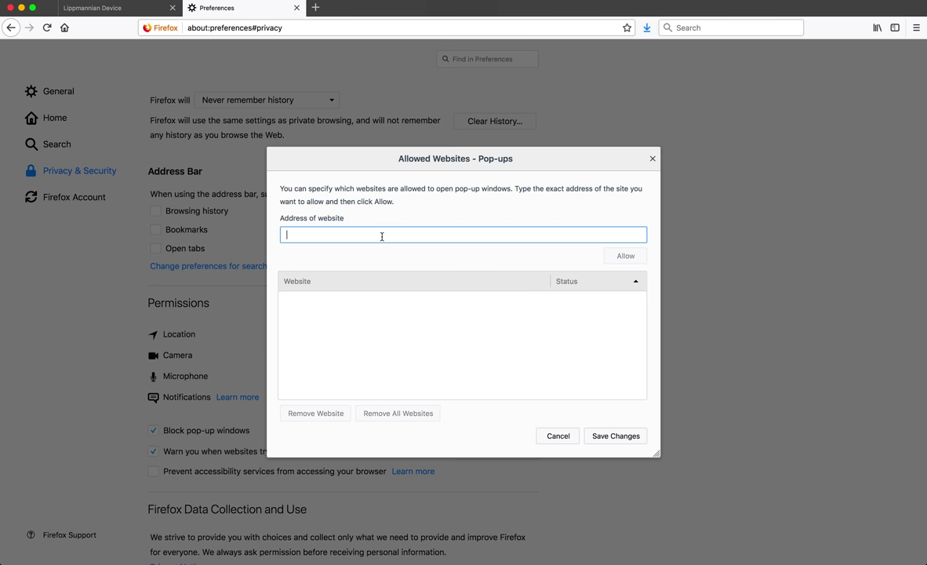
text(http://tools.digitalmethods.net)
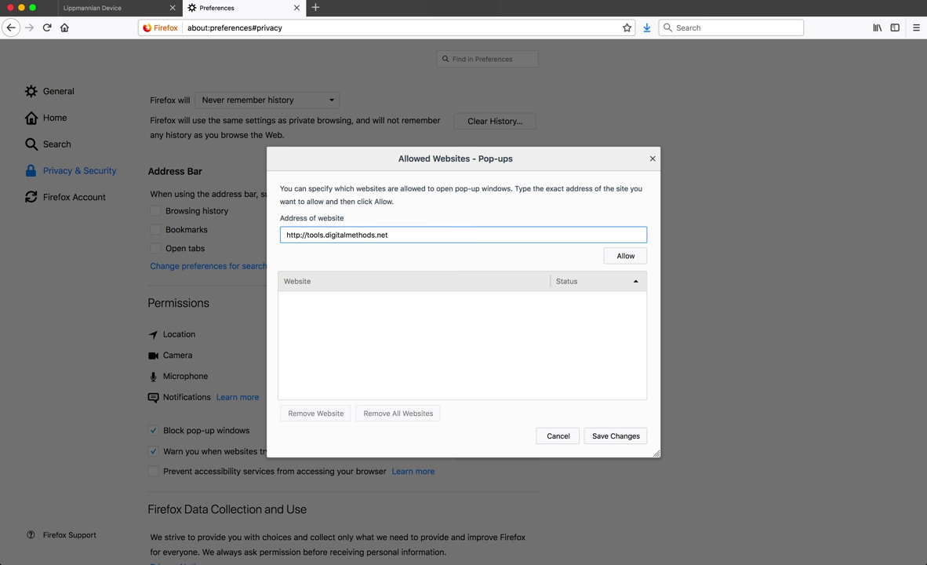
click(304, 234)
text(s)
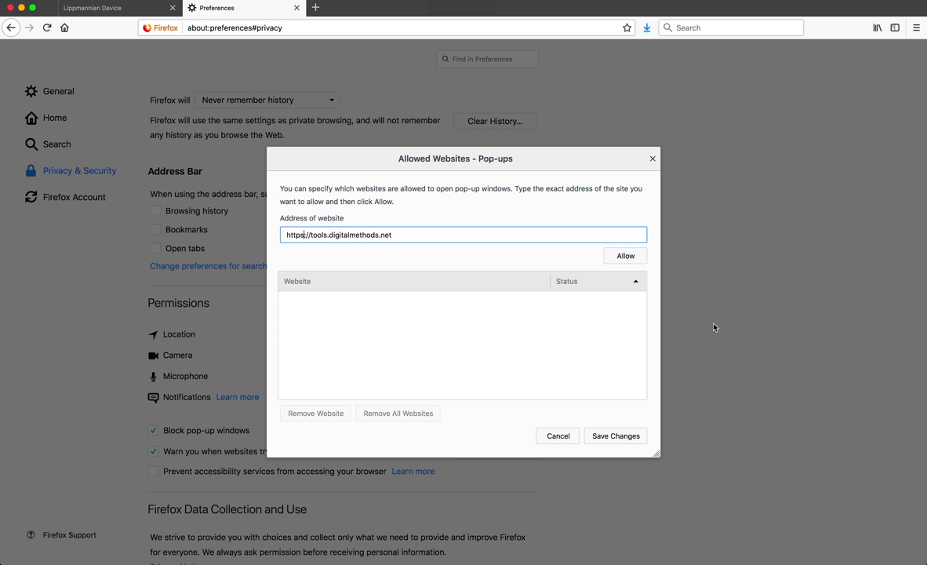
click(639, 261)
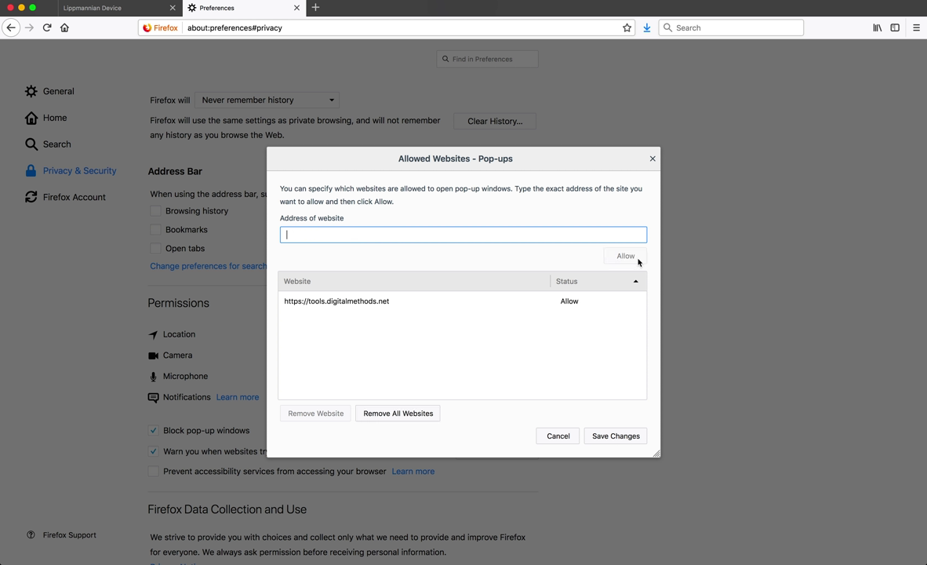
click(611, 440)
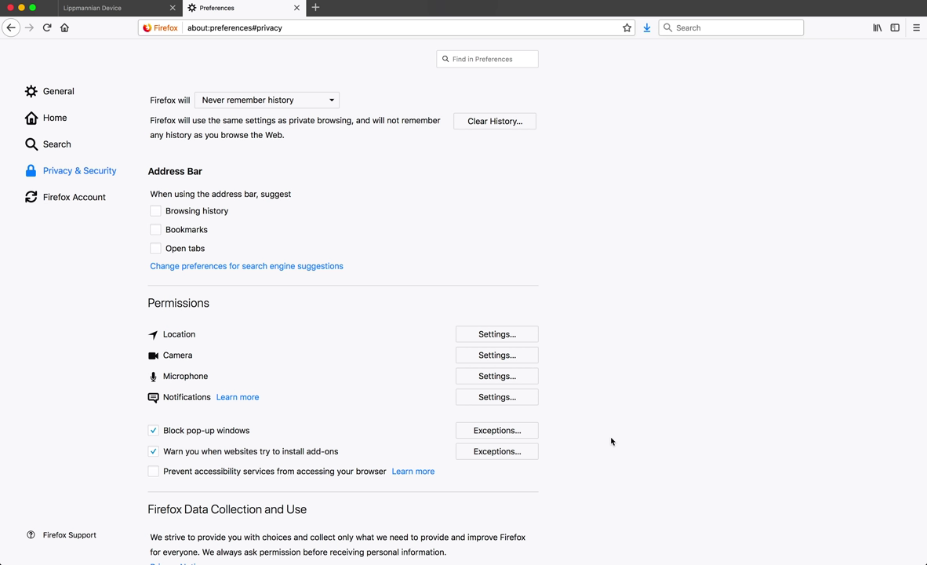
Step: Close Preferences and choose Google as the Lippmannian Device search engine
click(296, 8)
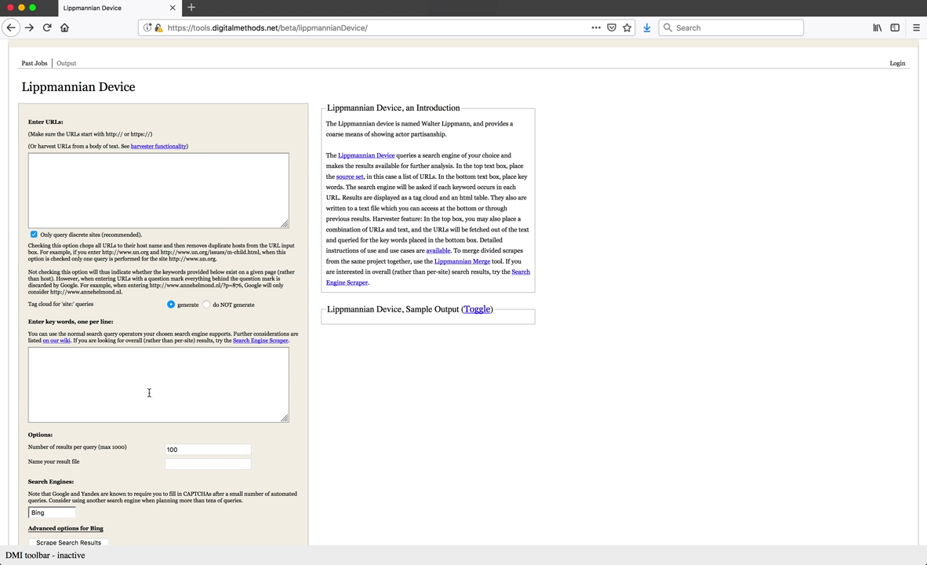
click(82, 202)
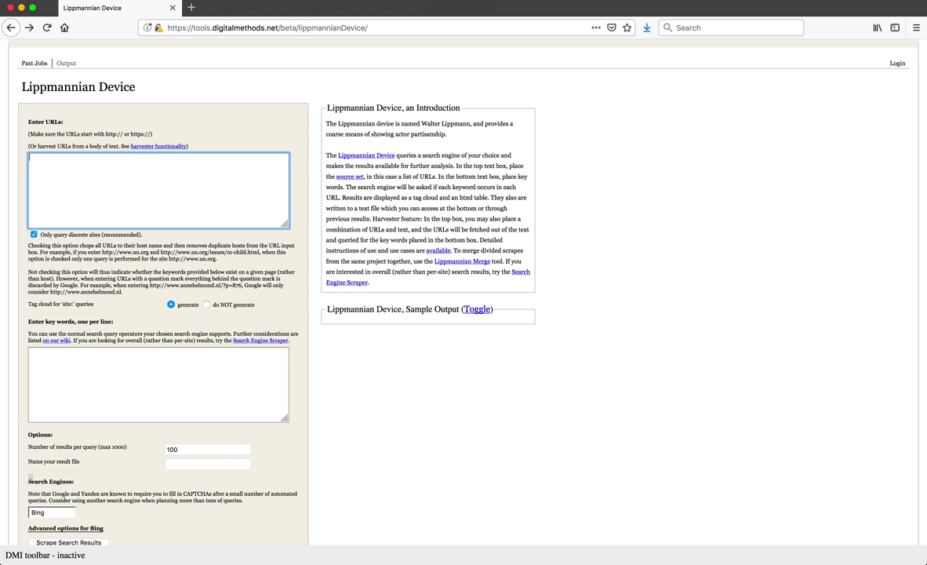
click(48, 512)
click(57, 505)
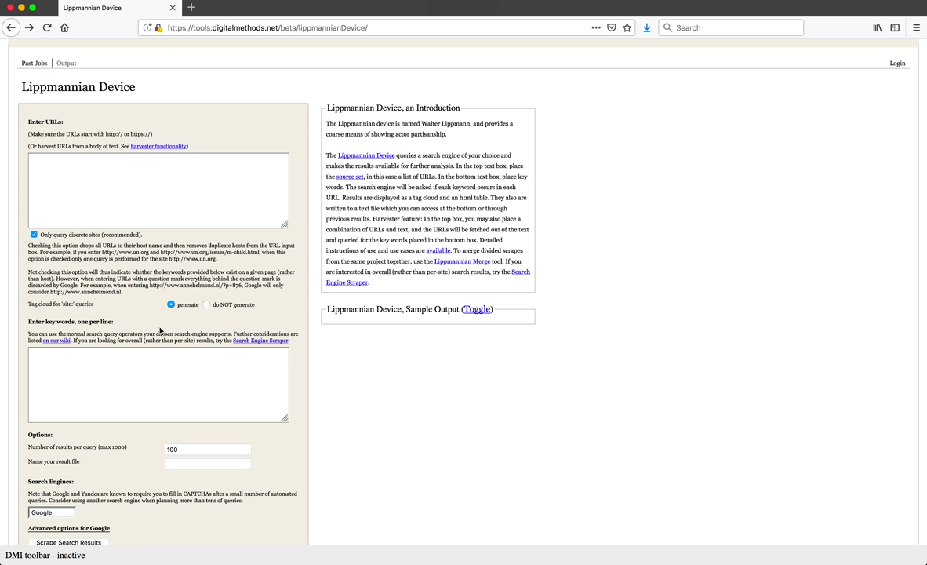
click(103, 201)
text(http:)
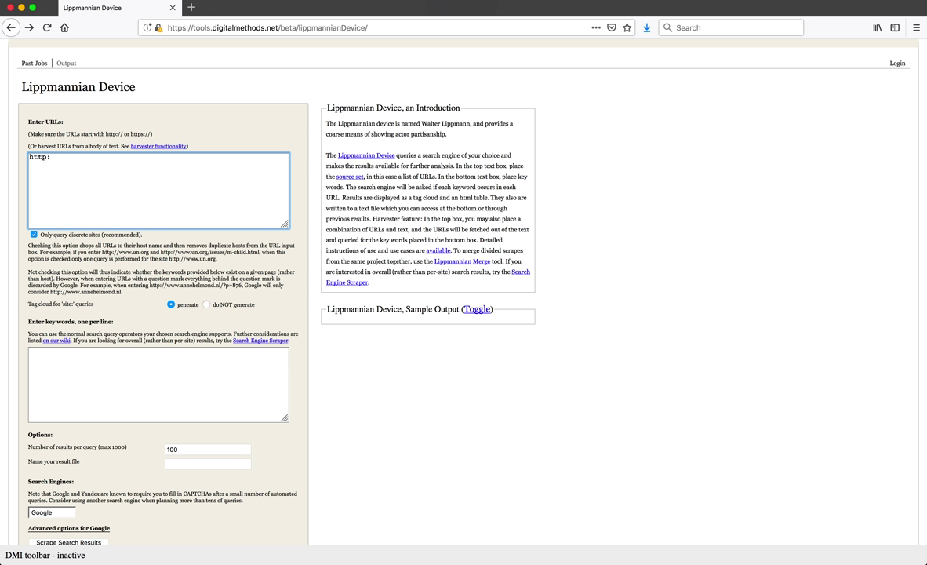
text(//www.greenpeace.o)
key(BackSpace)
text(org http)
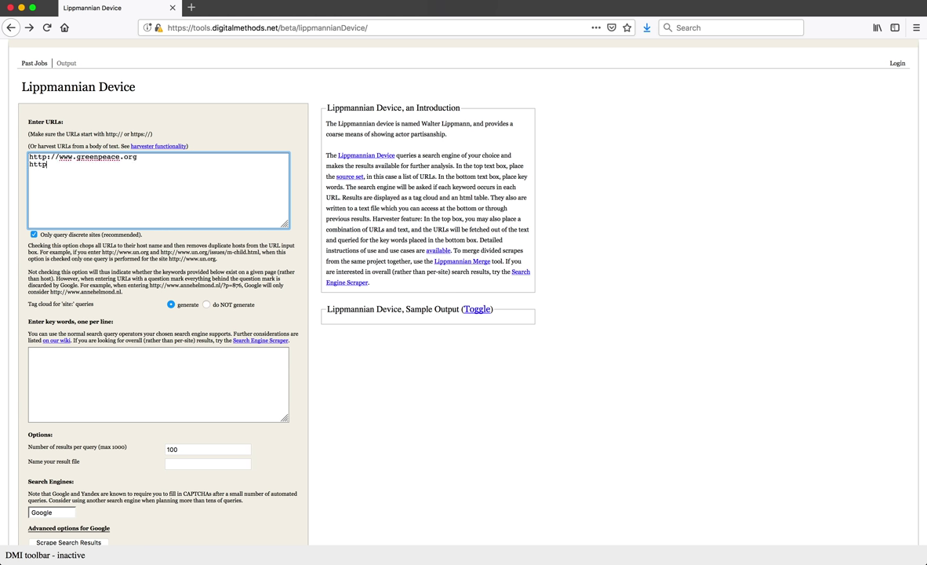
text(://www.panda.org)
Step: Enter the keywords "forest" and "climate change" OR "global warming" on separate lines
click(176, 372)
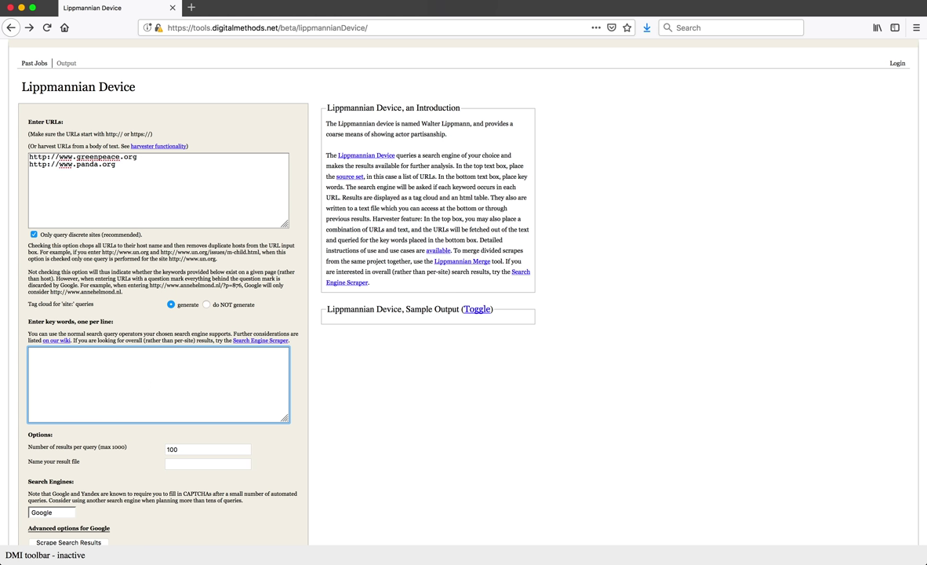
text("forest")
key(Return)
text("climate)
text( change" OR ")
text(ghl)
key(BackSpace)
key(BackSpace)
text(lobal wa)
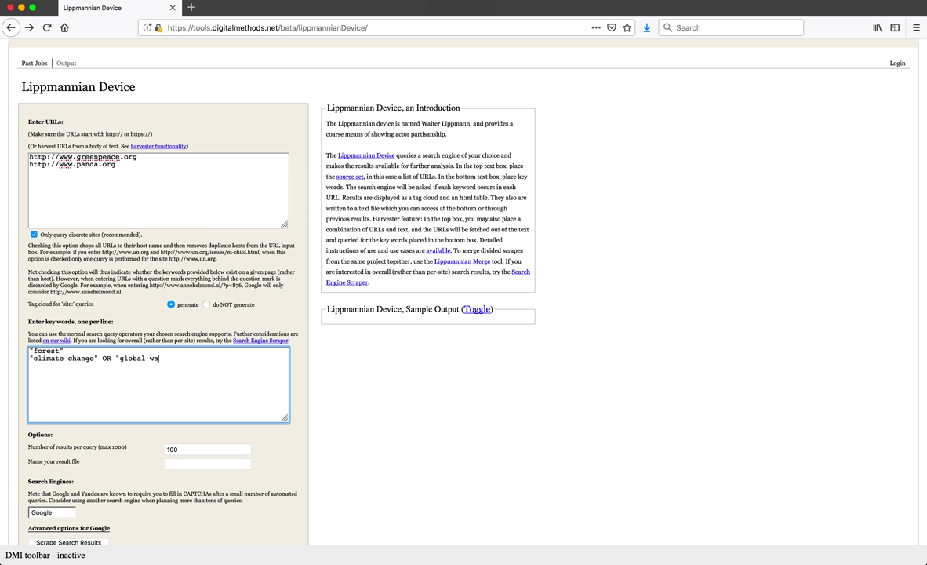
text(rming")
click(207, 447)
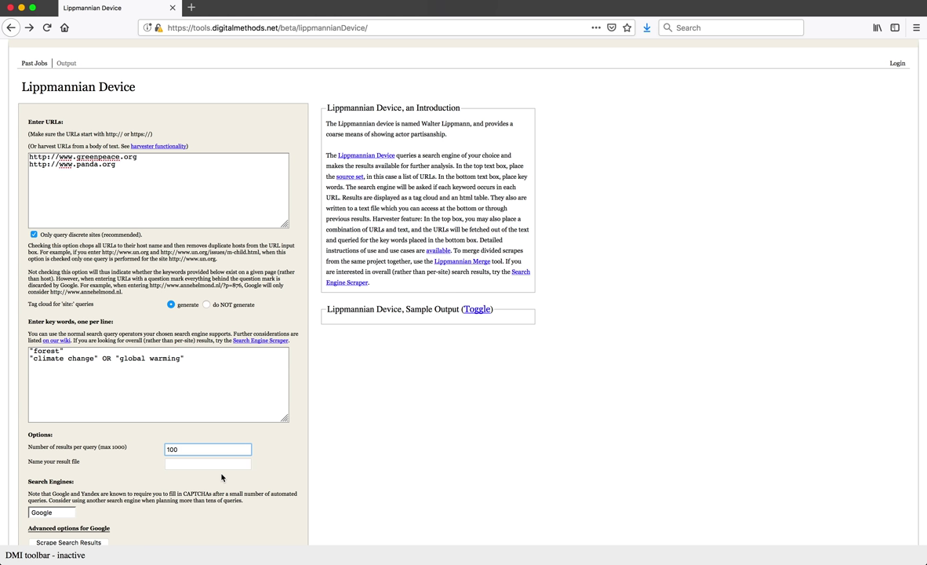
Step: Name the result file 'forest and global warming' and keep Google as the search engine
click(207, 465)
text(forest)
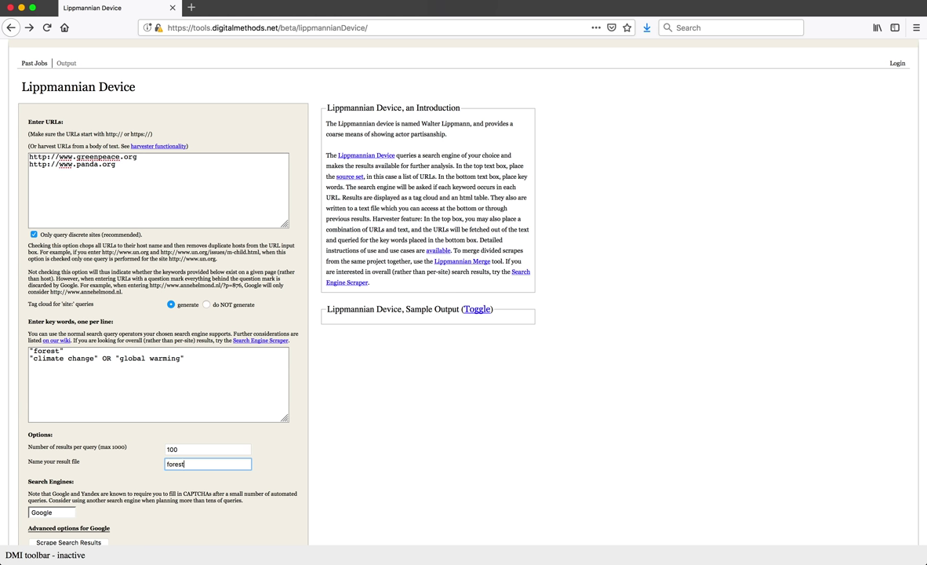
text( and global warming)
scroll(294, 459, down, 1)
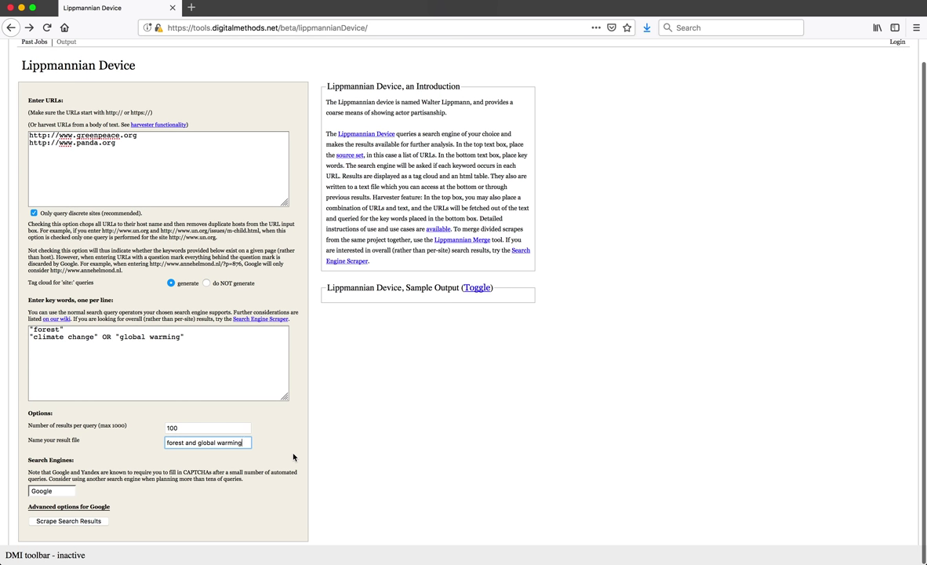
click(53, 492)
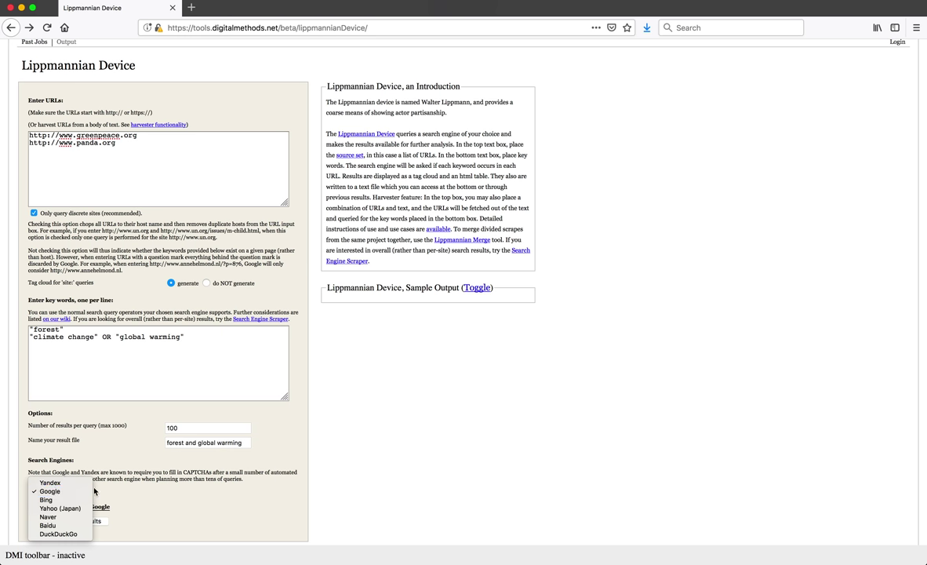
click(87, 491)
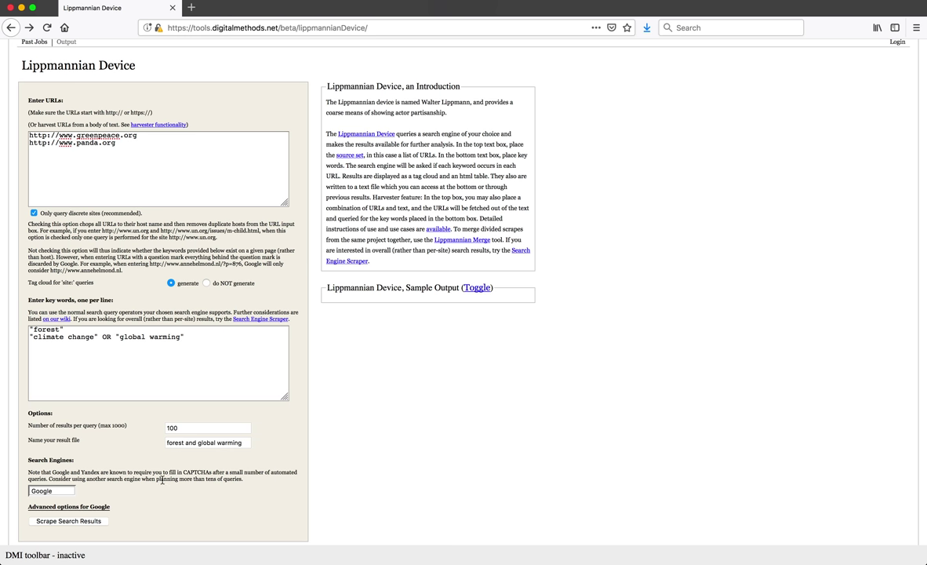
scroll(104, 492, down, 1)
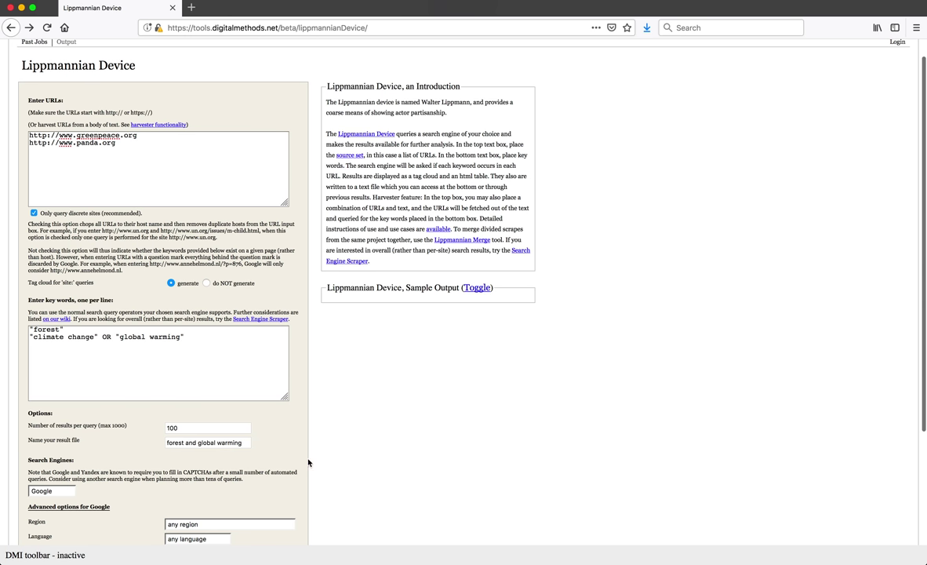
Step: Run Scrape Search Results and wait for the 400 results and tag clouds to be generated
scroll(308, 463, down, 5)
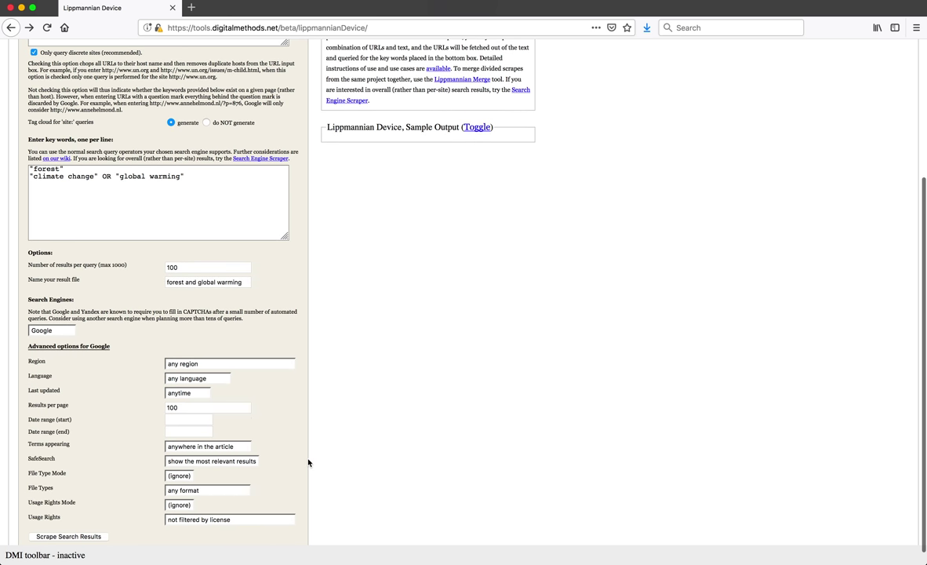
scroll(308, 463, down, 1)
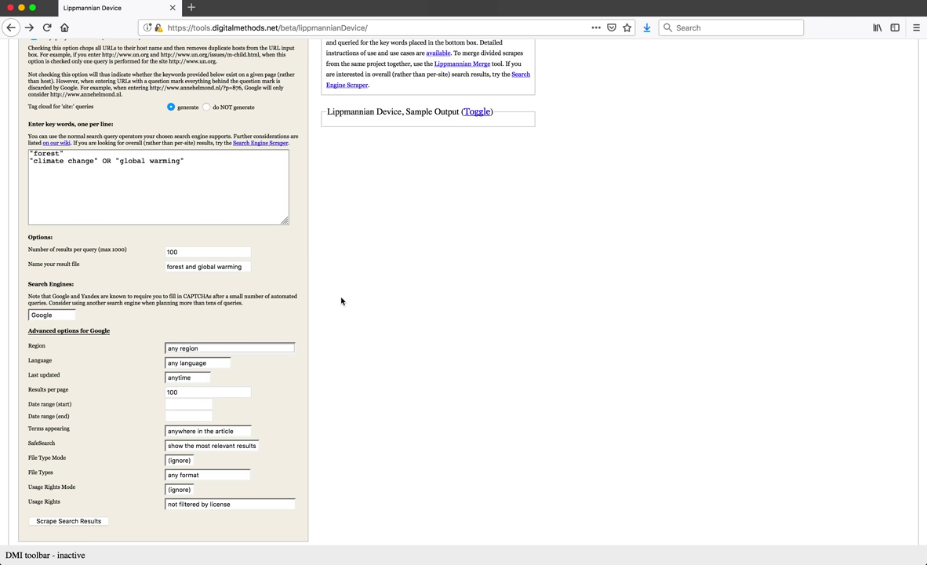
click(69, 521)
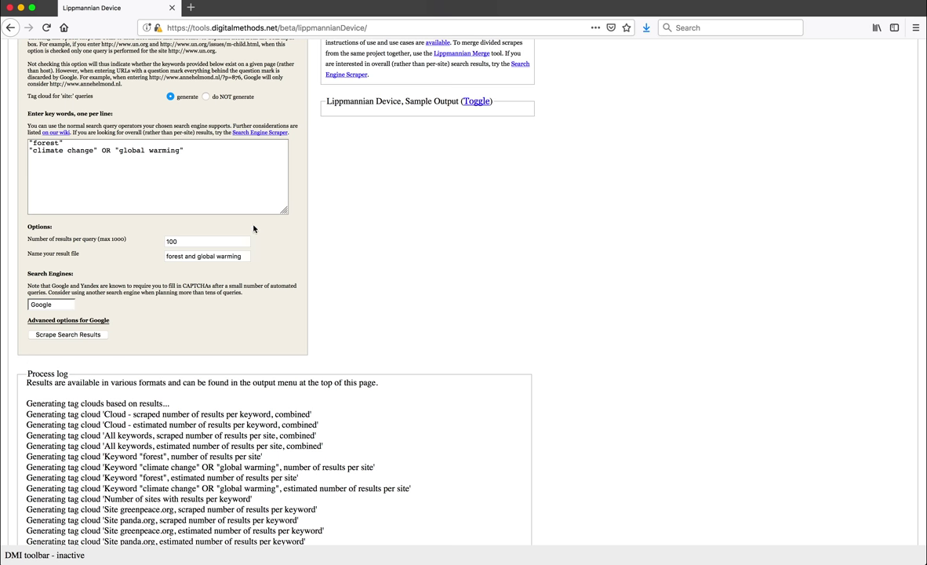
scroll(384, 272, up, 1)
scroll(385, 272, up, 5)
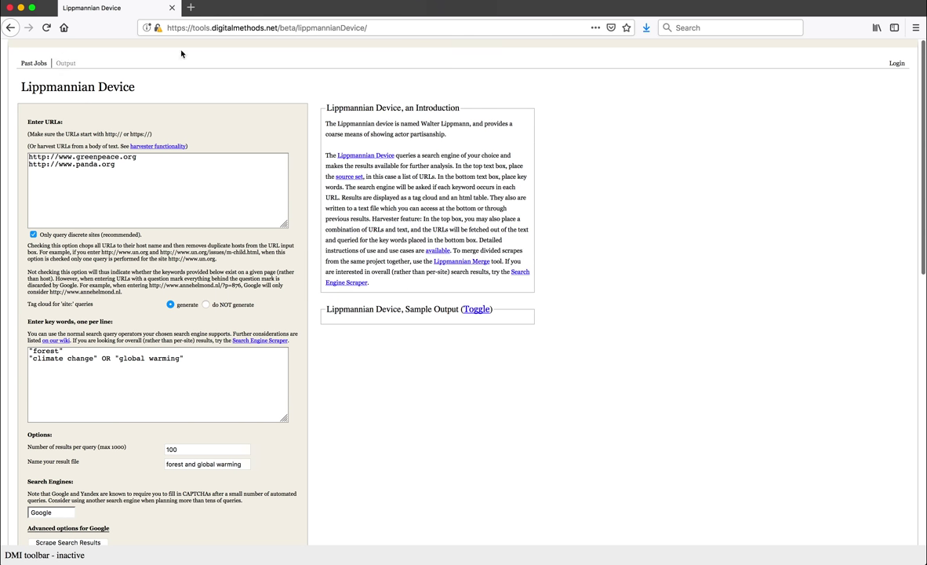
Step: Export the results as CSV from the Output menu and choose to open it with LibreOffice
mouse_move(64, 64)
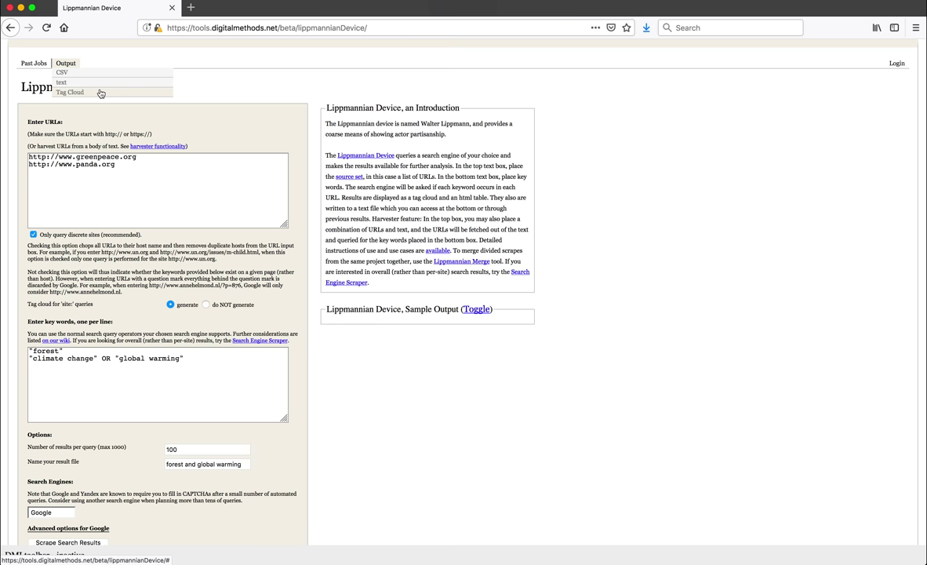
click(98, 75)
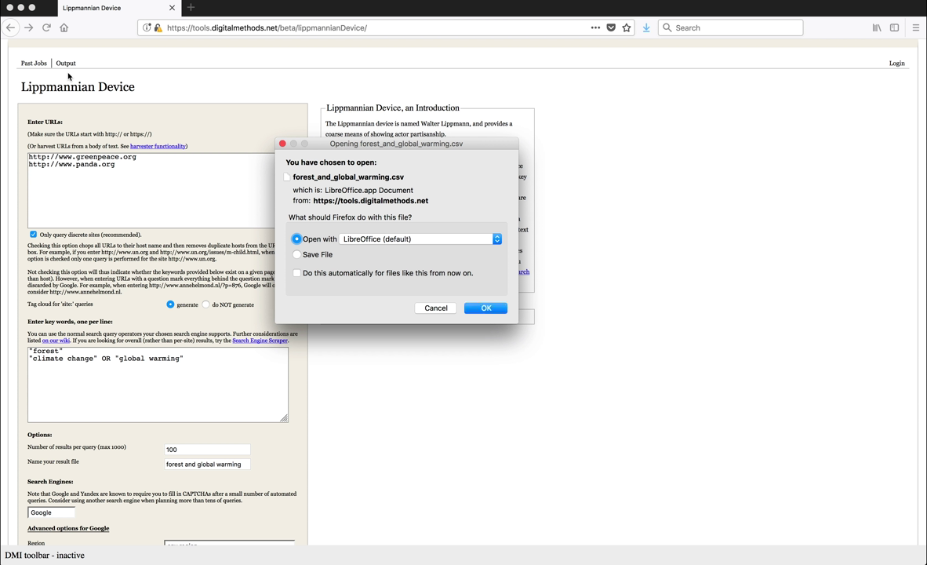
click(475, 311)
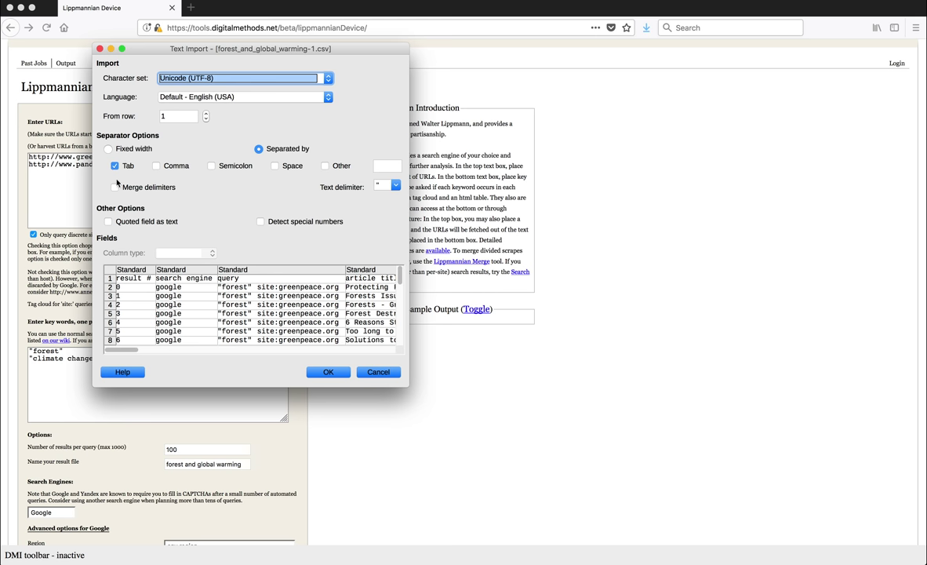
Step: Accept the Tab-separated import so forest_and_global_warming-1.csv opens in Calc
click(329, 372)
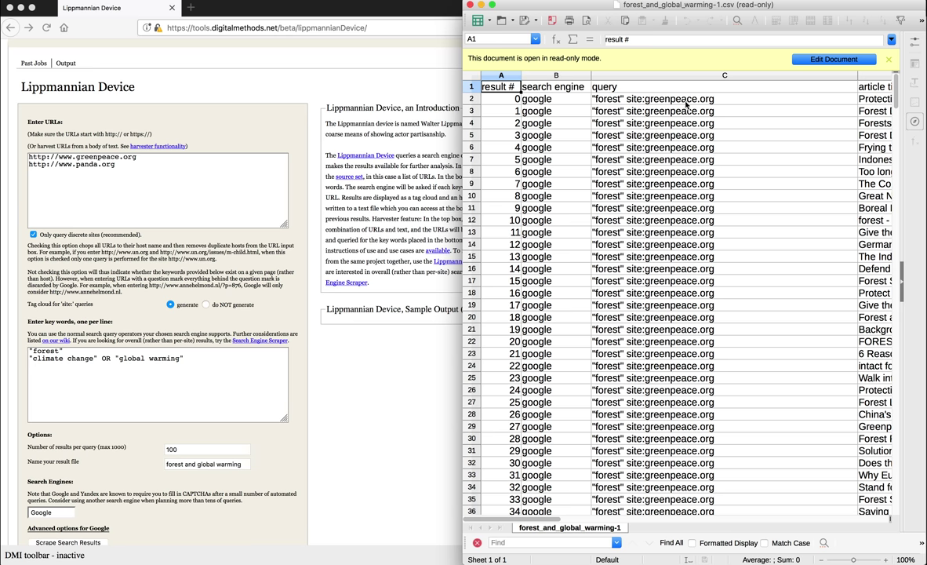
scroll(682, 109, down, 18)
scroll(686, 103, down, 18)
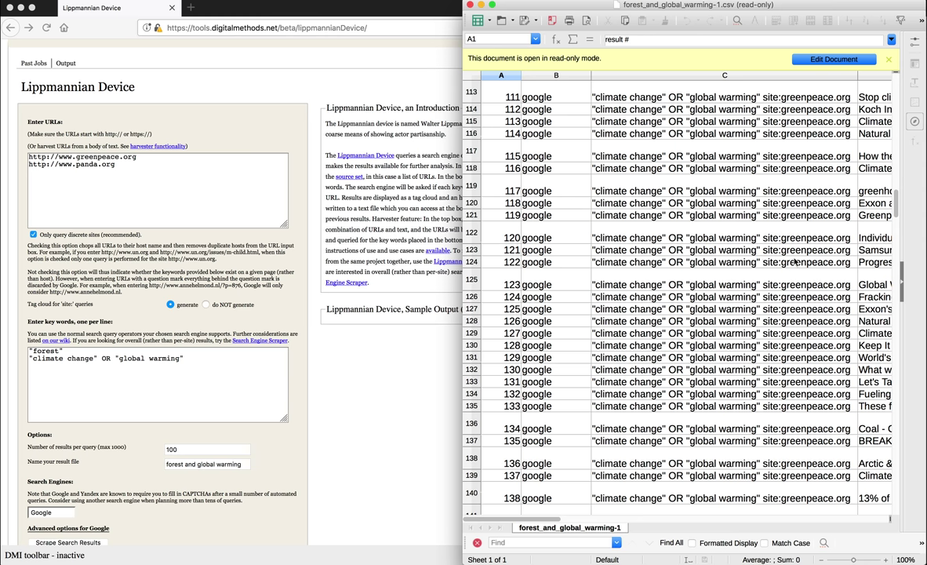
scroll(751, 210, down, 20)
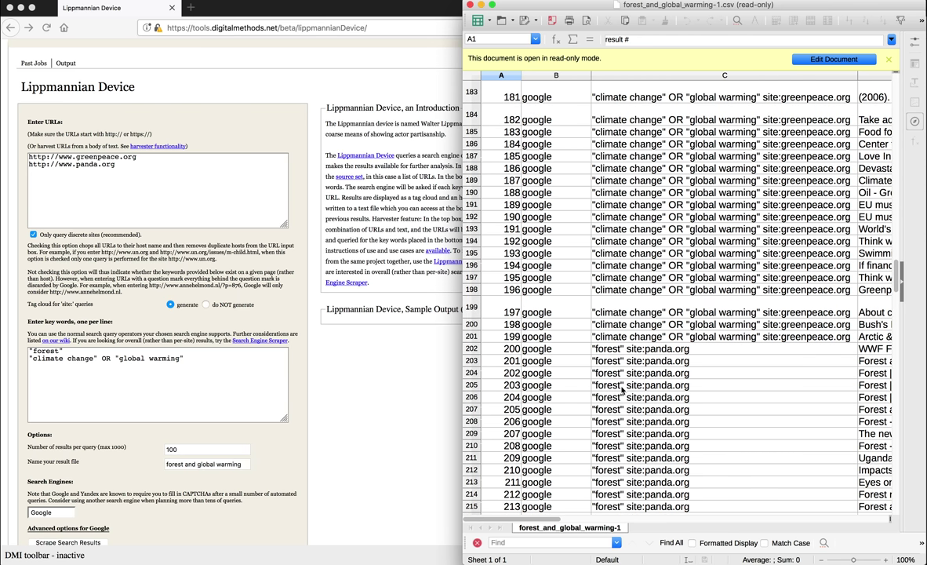
scroll(603, 402, down, 1)
scroll(603, 402, down, 20)
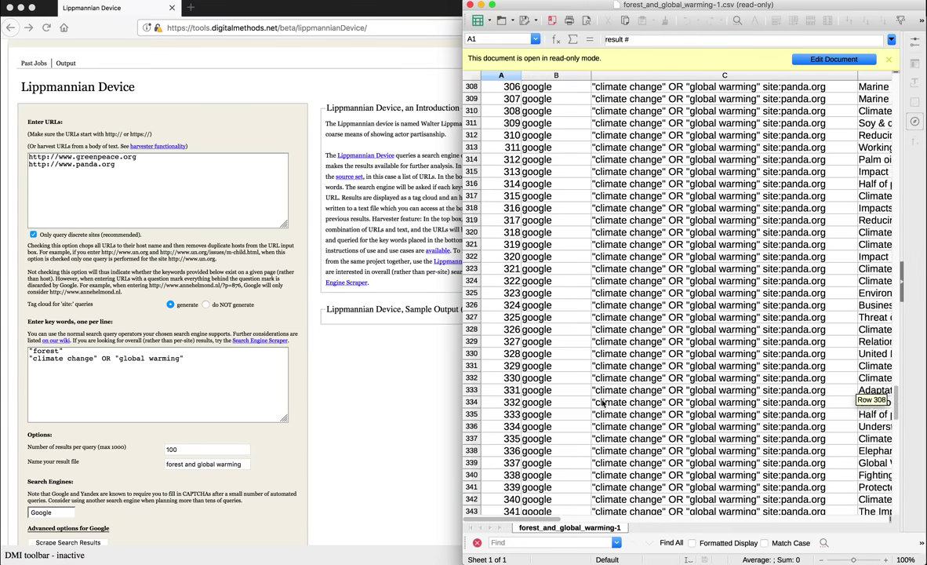
scroll(603, 402, up, 20)
key(Right)
key(Right)
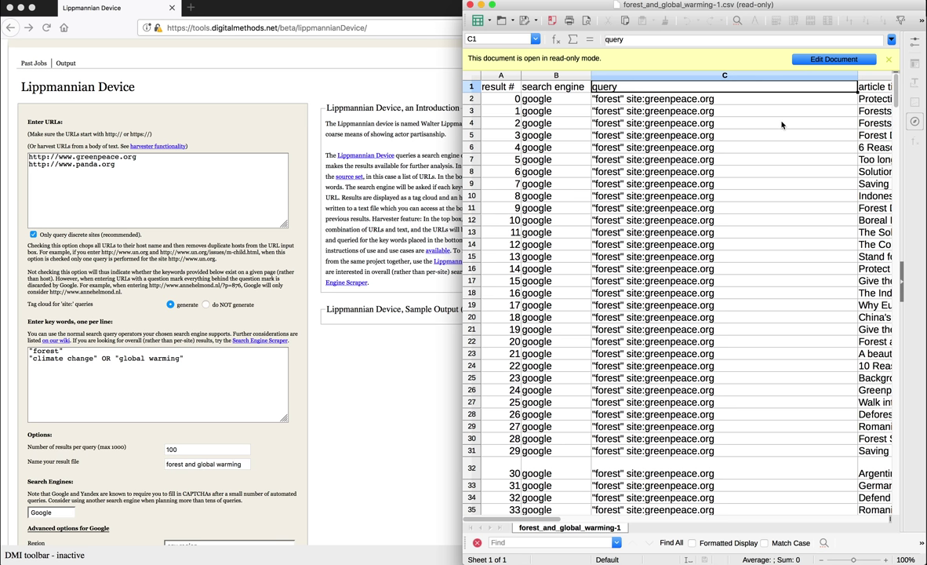
key(Right)
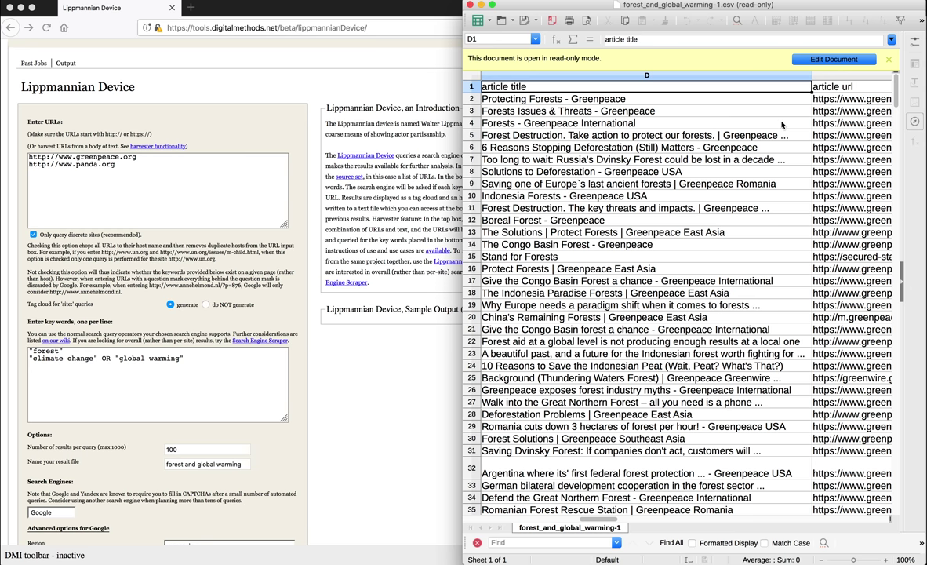
key(Right)
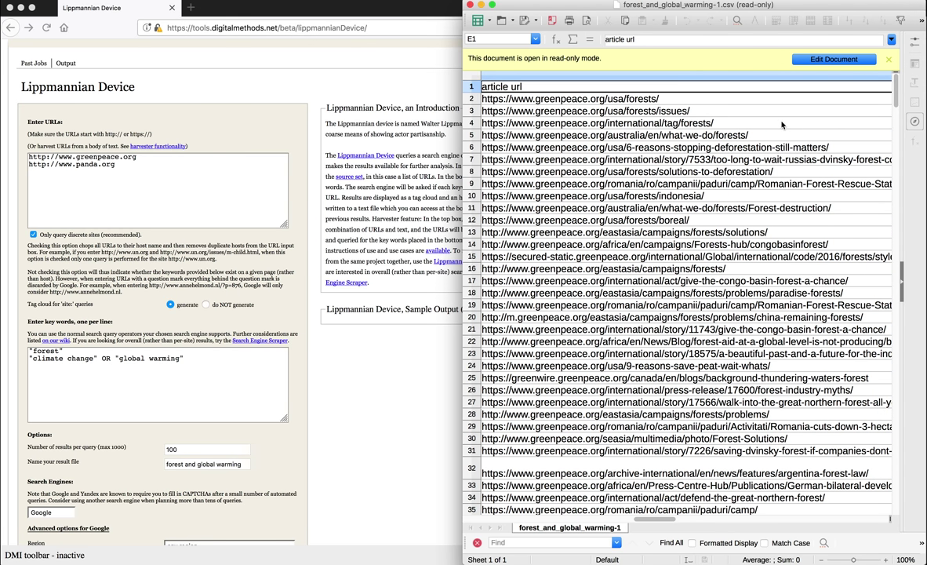
key(Right)
key(Right)
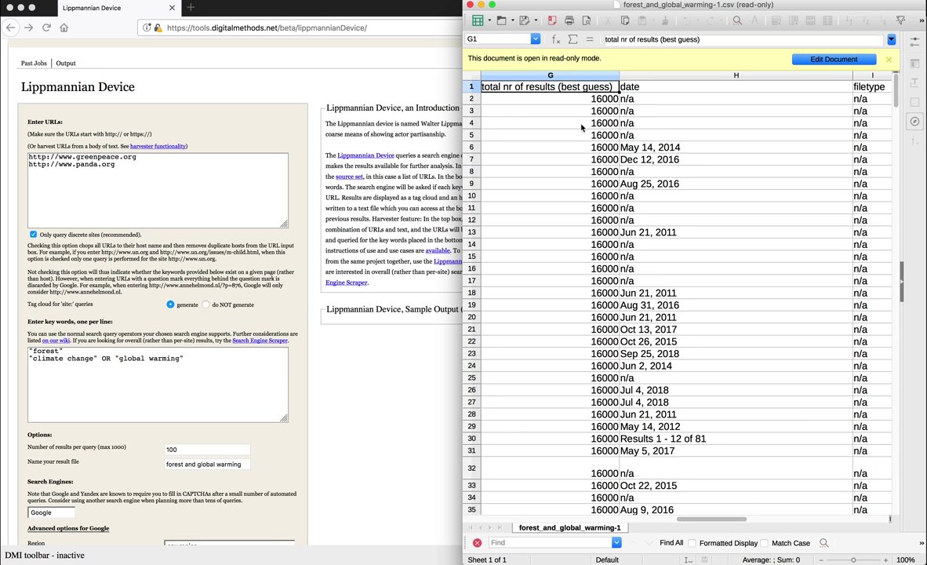
key(Right)
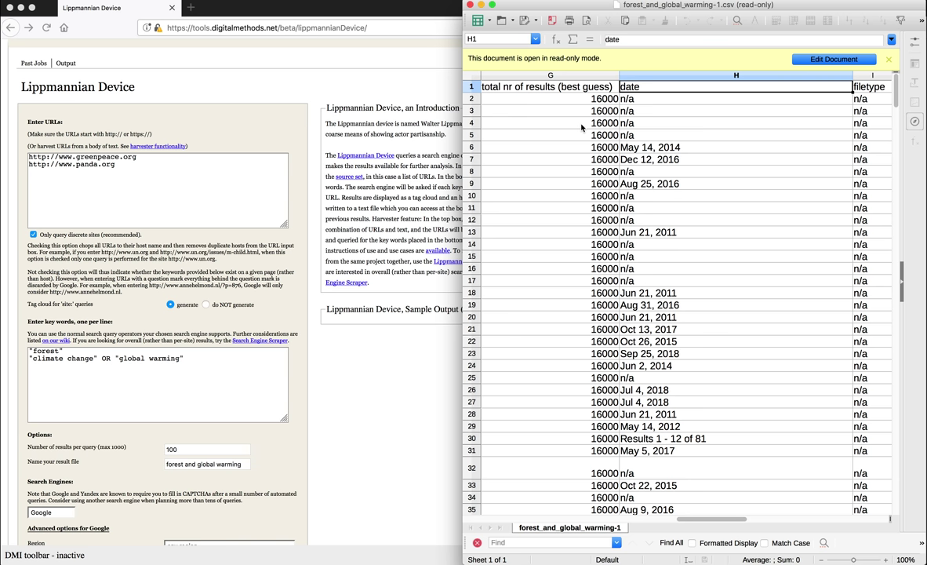
key(Right)
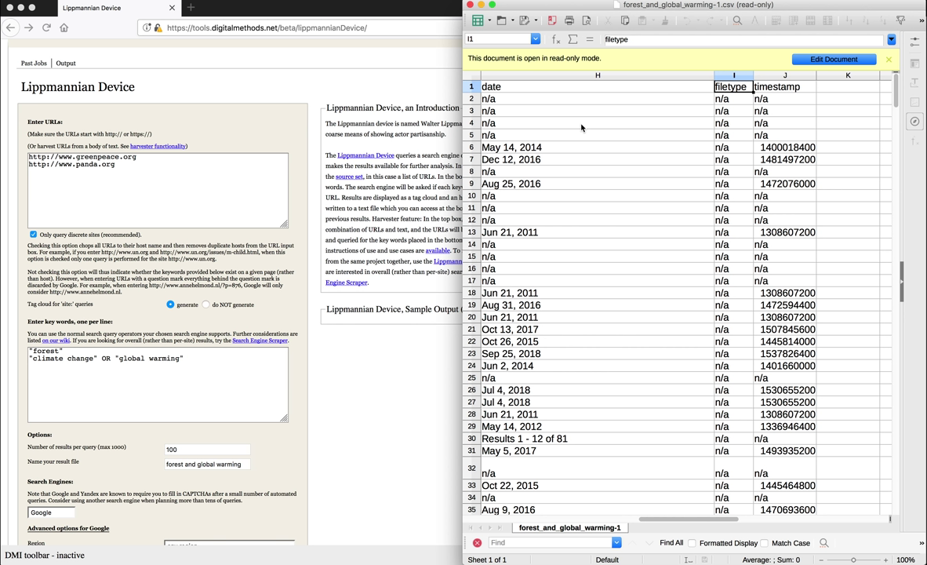
key(Right)
key(Down)
key(Down)
key(Down)
key(Down)
key(Down)
scroll(633, 188, left, 10)
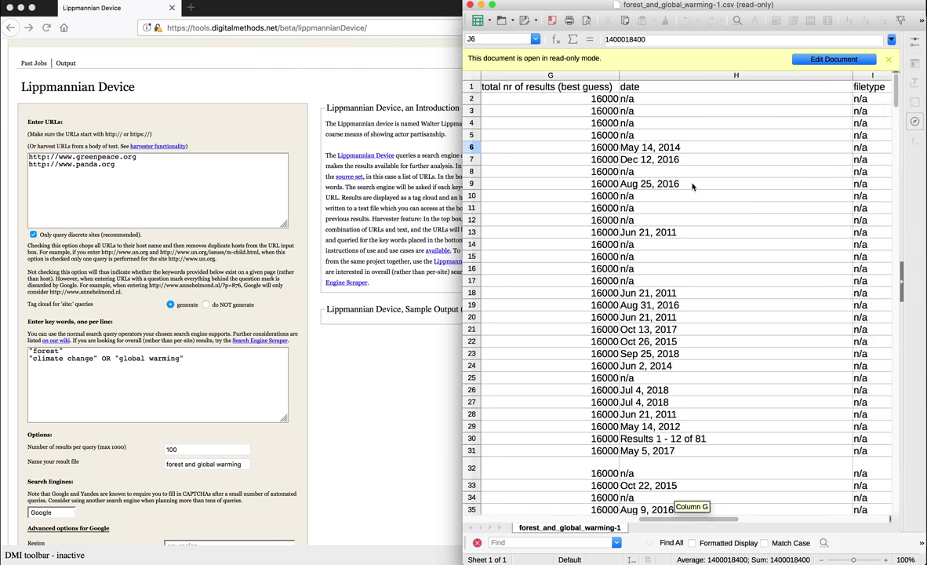
Step: Open Google's results for the first request from the process log and tick the reCAPTCHA checkbox
scroll(693, 185, up, 1)
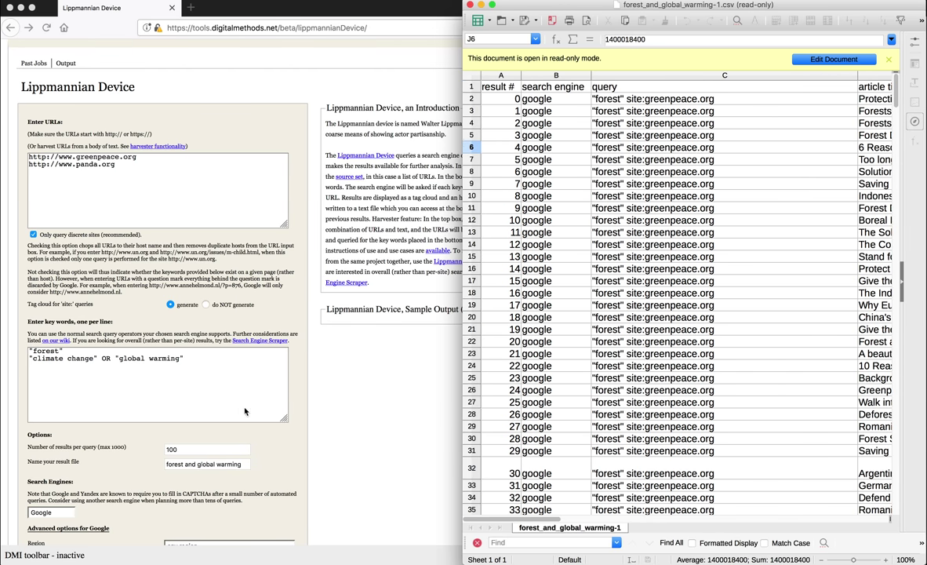
scroll(308, 302, down, 4)
scroll(307, 300, down, 12)
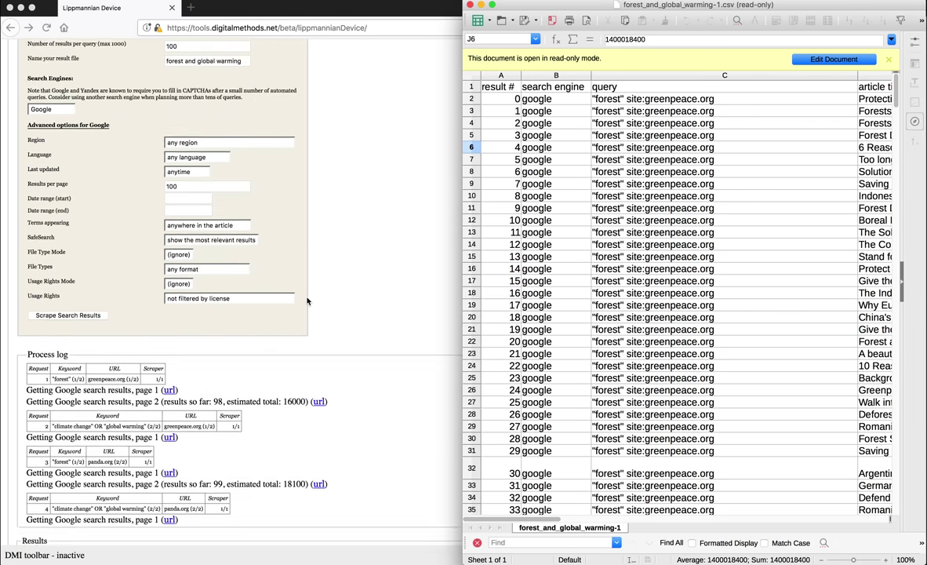
click(169, 260)
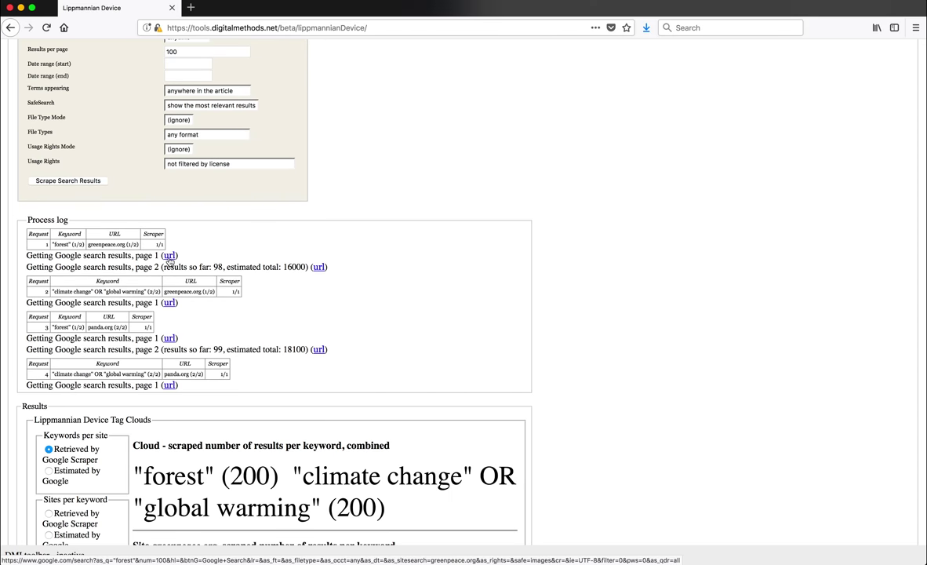
click(169, 261)
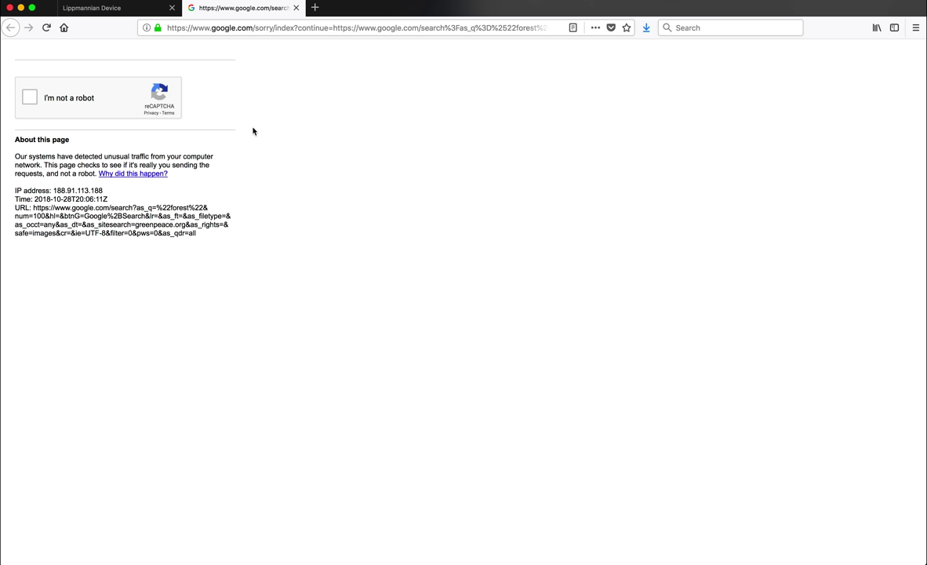
click(30, 97)
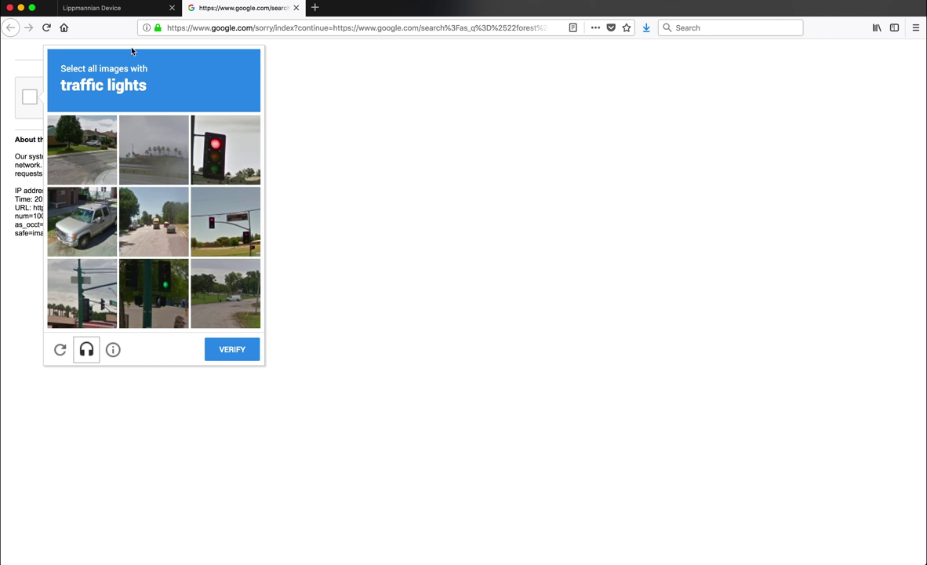
Step: Select the four traffic-light tiles and verify to load the "forest" site:greenpeace.org results
click(218, 145)
click(214, 208)
click(151, 295)
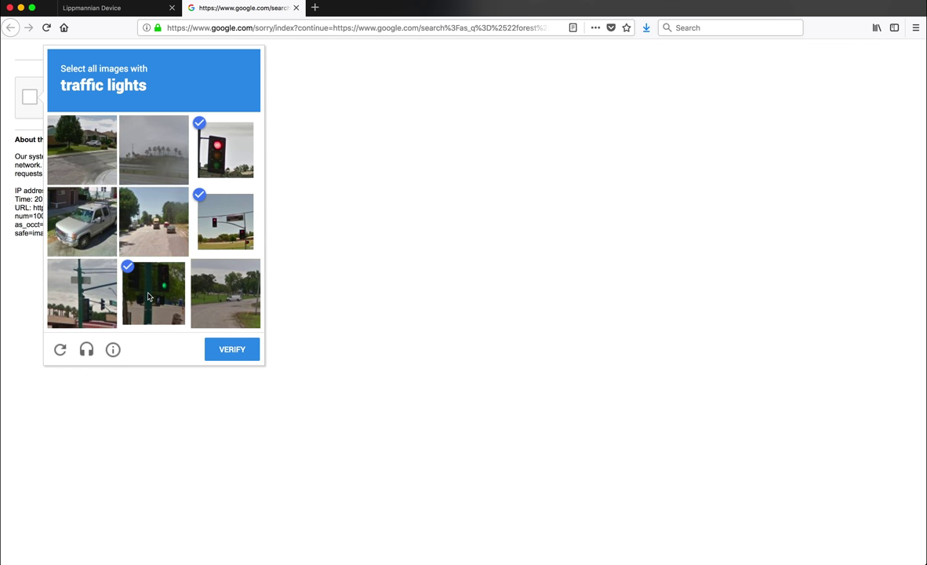
click(81, 293)
click(247, 352)
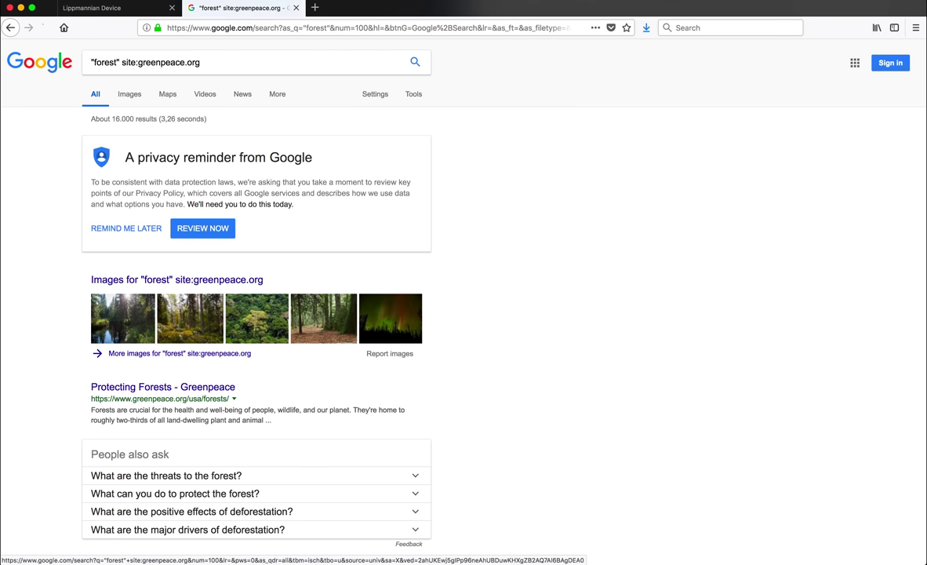
Step: Switch to LibreOffice Calc so forest_and_global_warming-1.csv sits beside the Google results
click(296, 8)
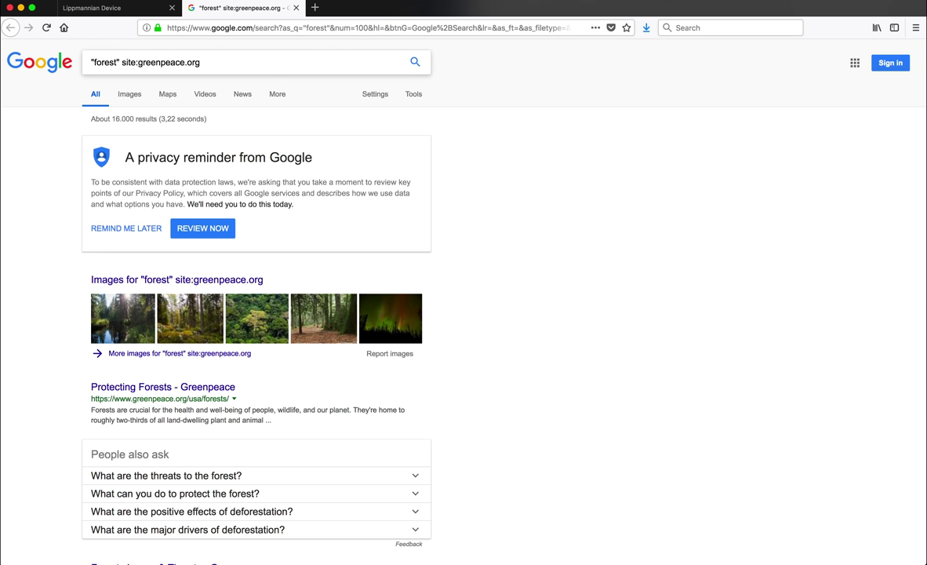
key(super+Tab)
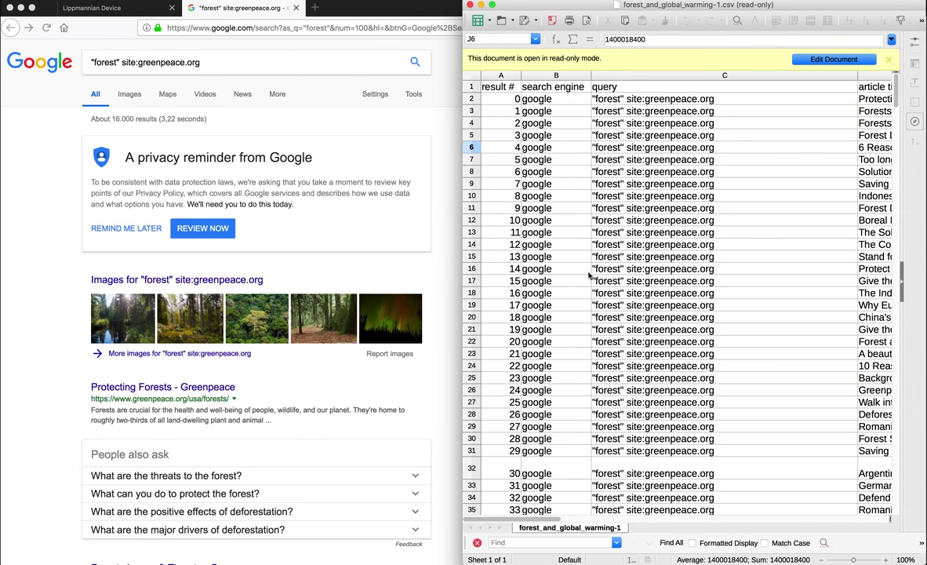
Step: Read the exported article titles and URLs in columns D and E, then return to Firefox's Google results
click(607, 100)
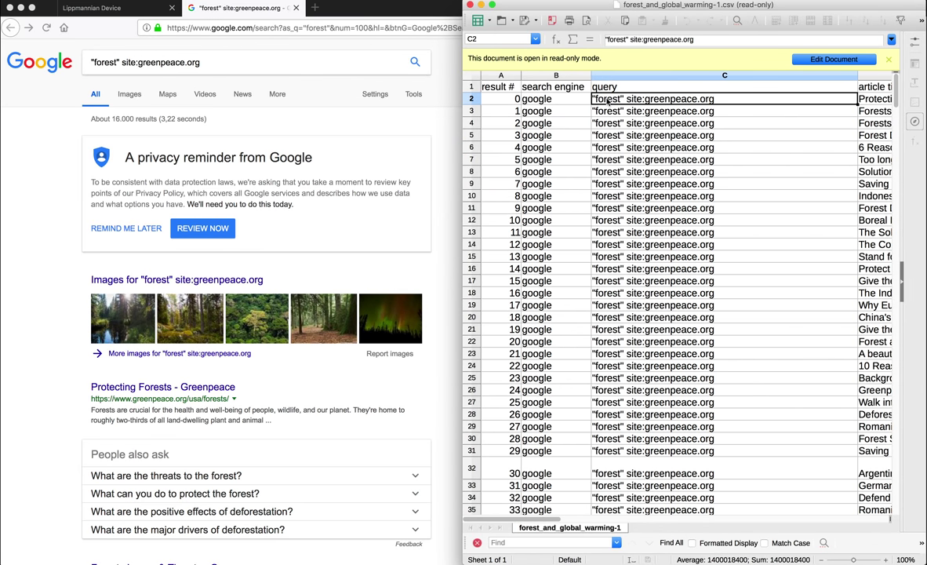
key(Right)
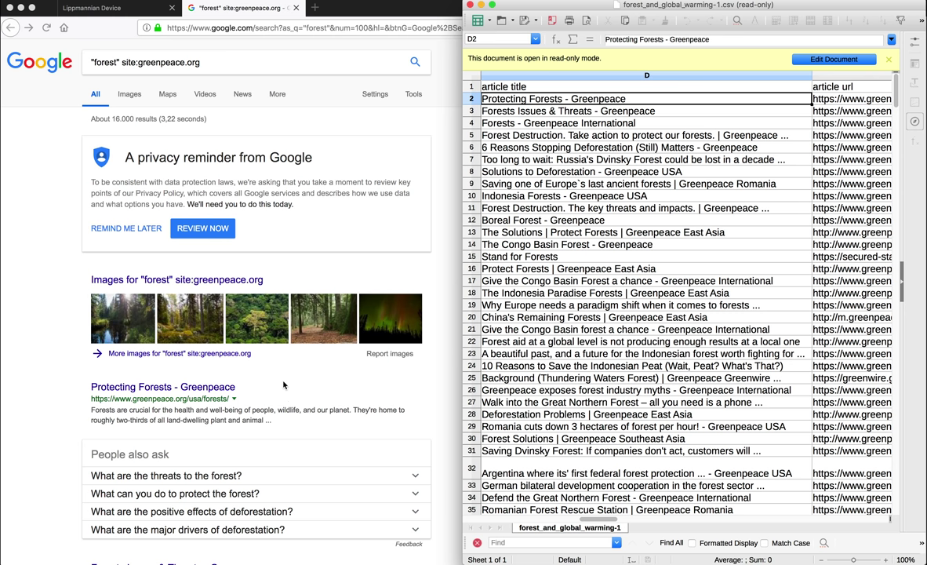
scroll(284, 384, down, 5)
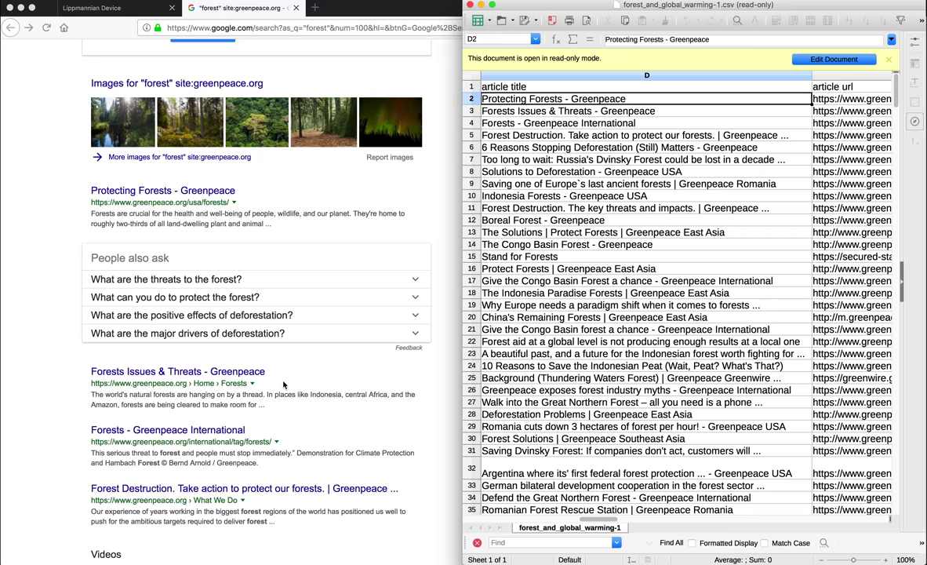
scroll(284, 384, down, 1)
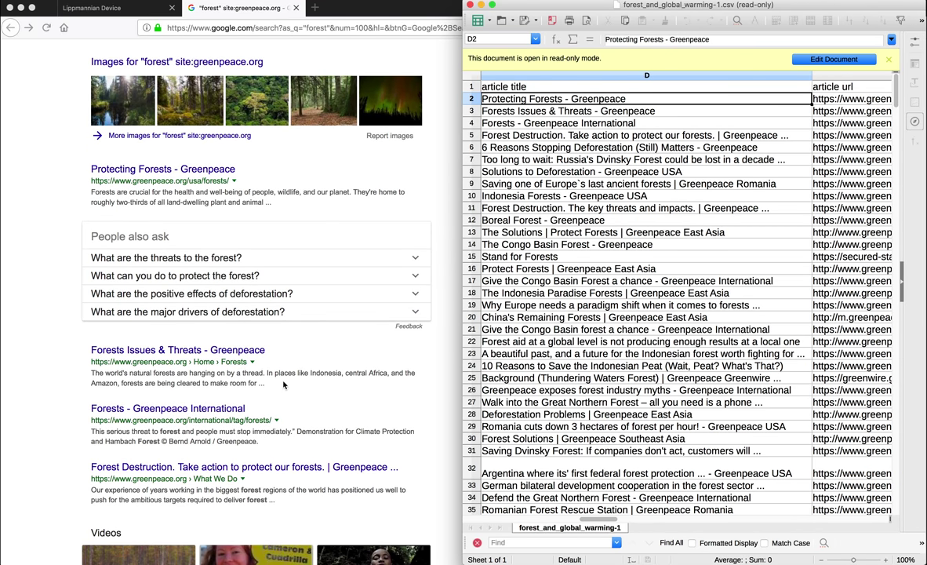
scroll(284, 385, down, 2)
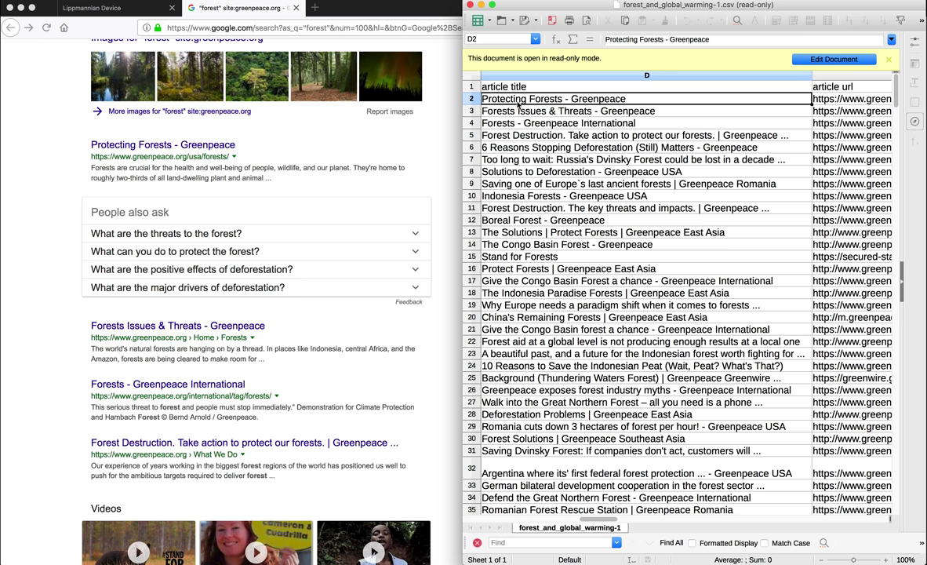
key(Right)
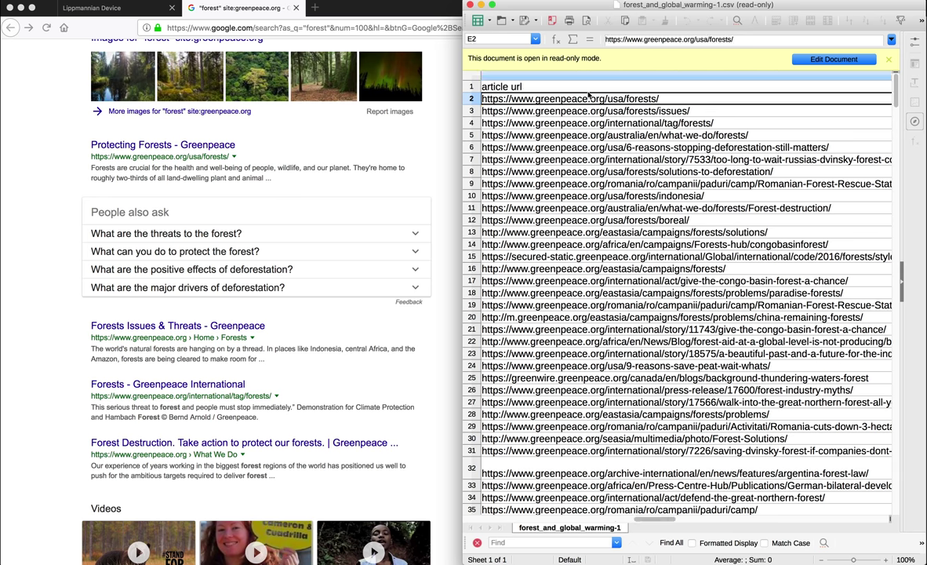
key(Left)
key(Down)
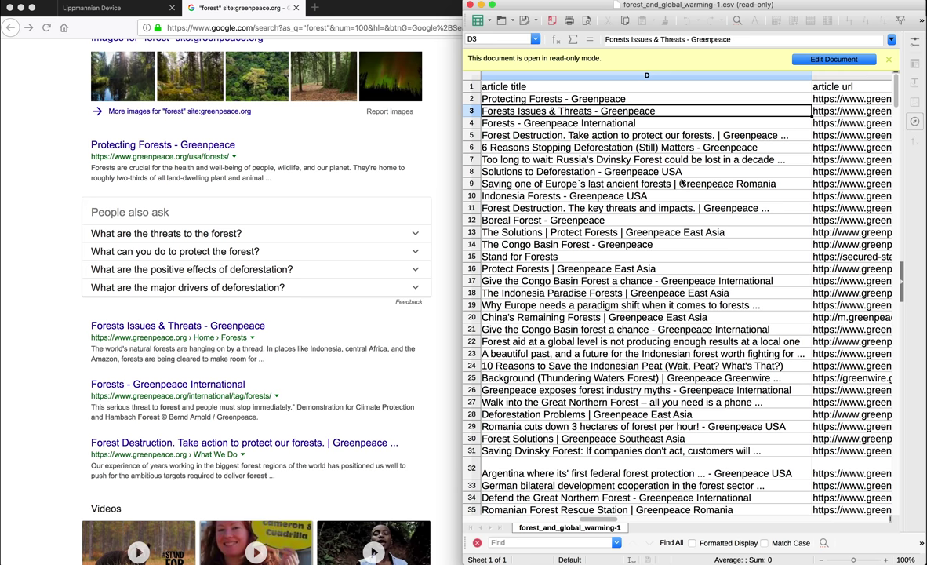
click(353, 8)
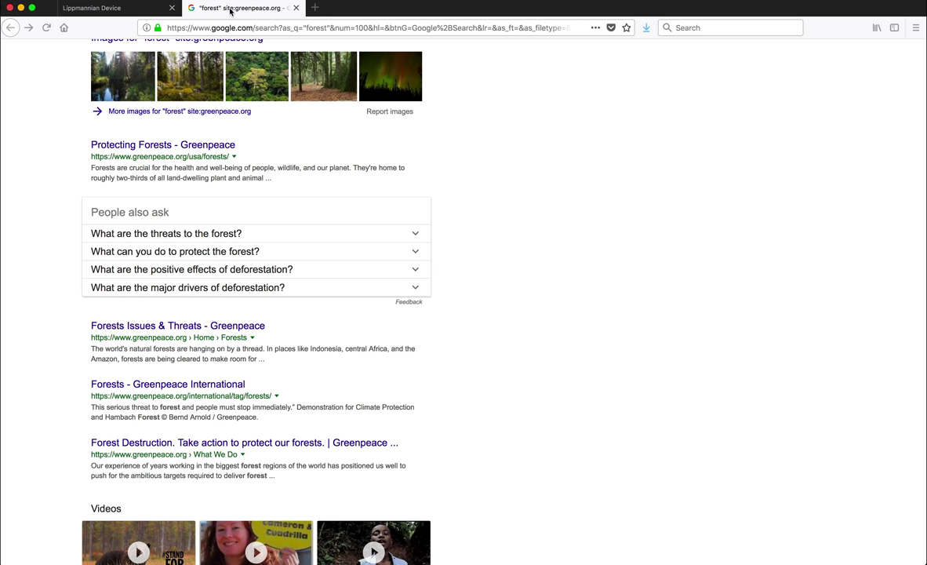
Step: Return to Lippmannian Device and scroll to the tag clouds showing 100 results per site per keyword
click(118, 8)
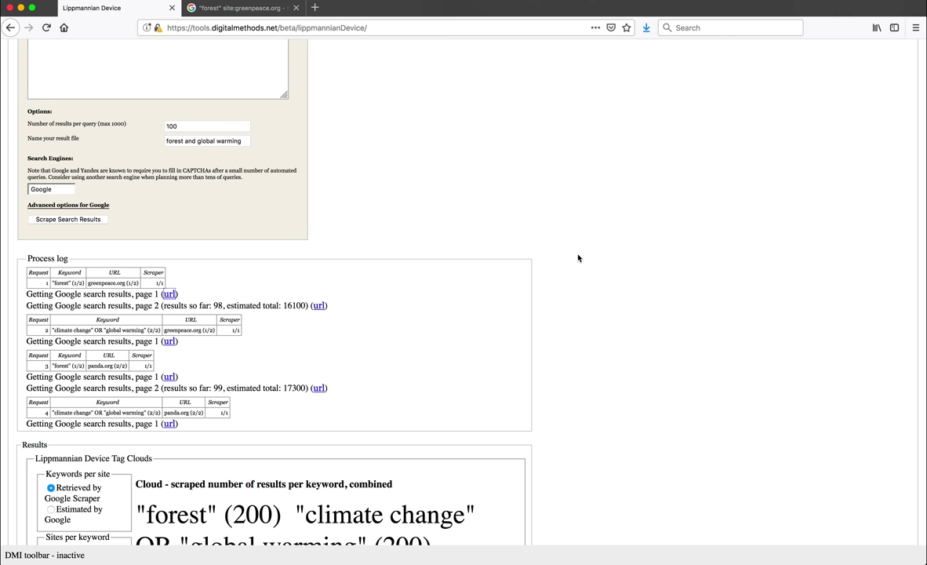
scroll(578, 258, down, 3)
scroll(578, 258, down, 4)
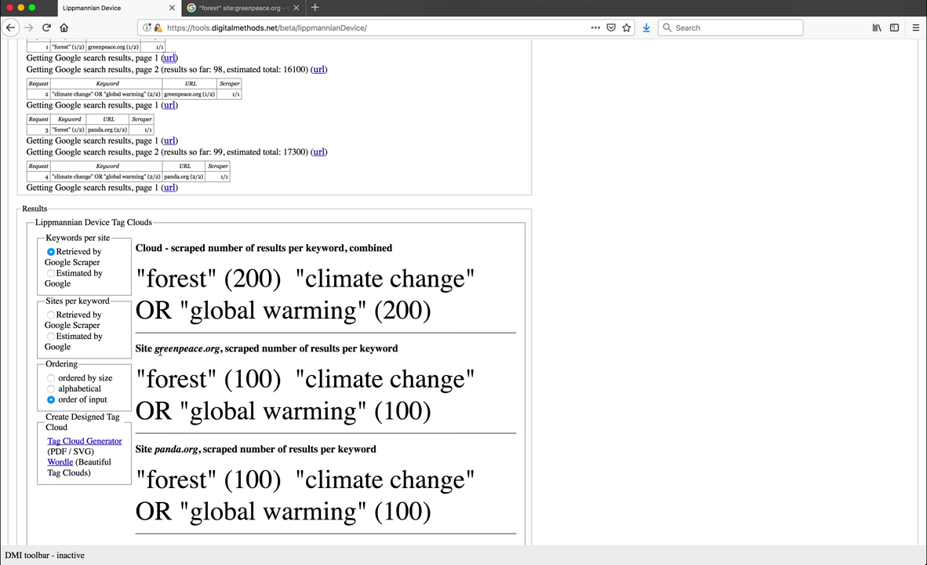
scroll(252, 367, down, 1)
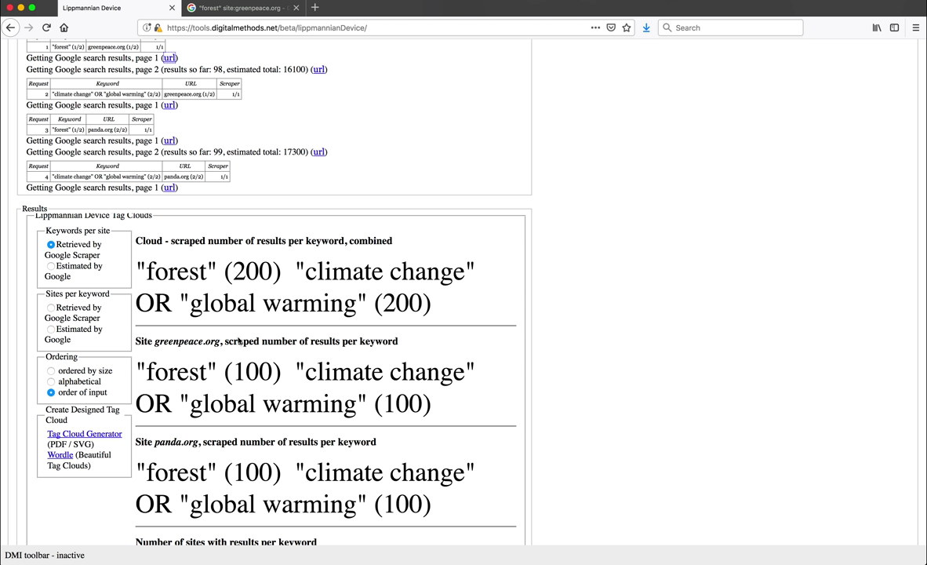
Step: Compare Google-estimated keyword counts (forest 16100 vs 17300, climate change 14800), then switch to scraped sites per keyword
click(51, 267)
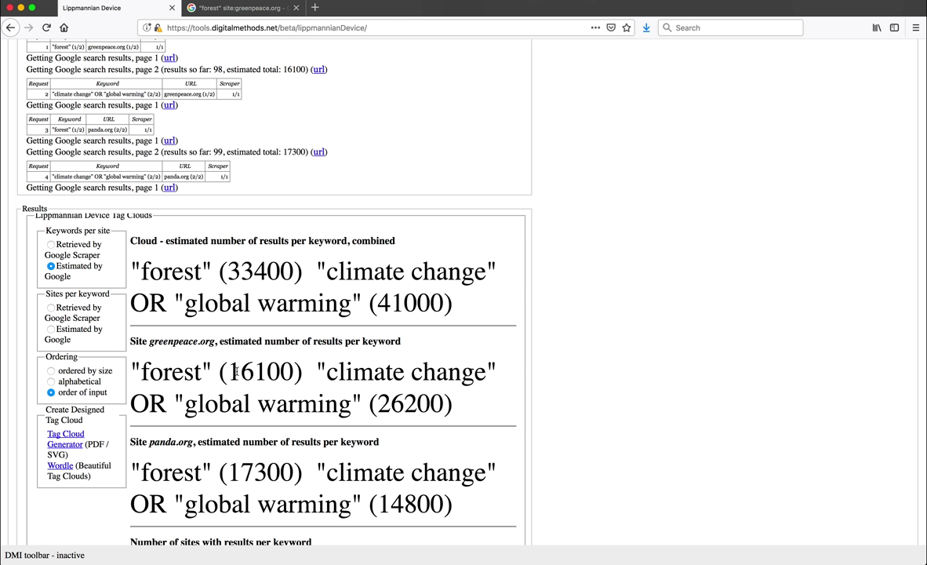
double_click(235, 372)
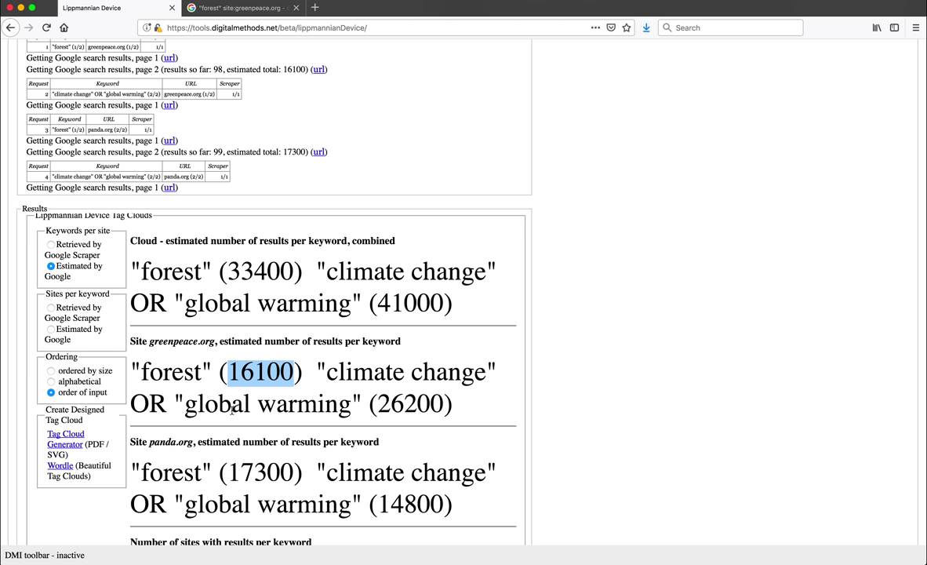
double_click(258, 464)
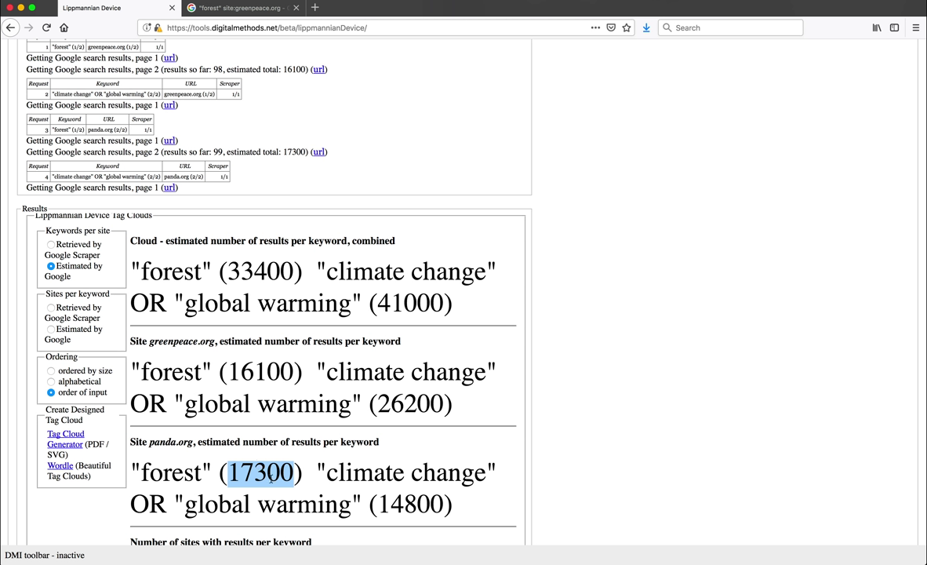
double_click(418, 500)
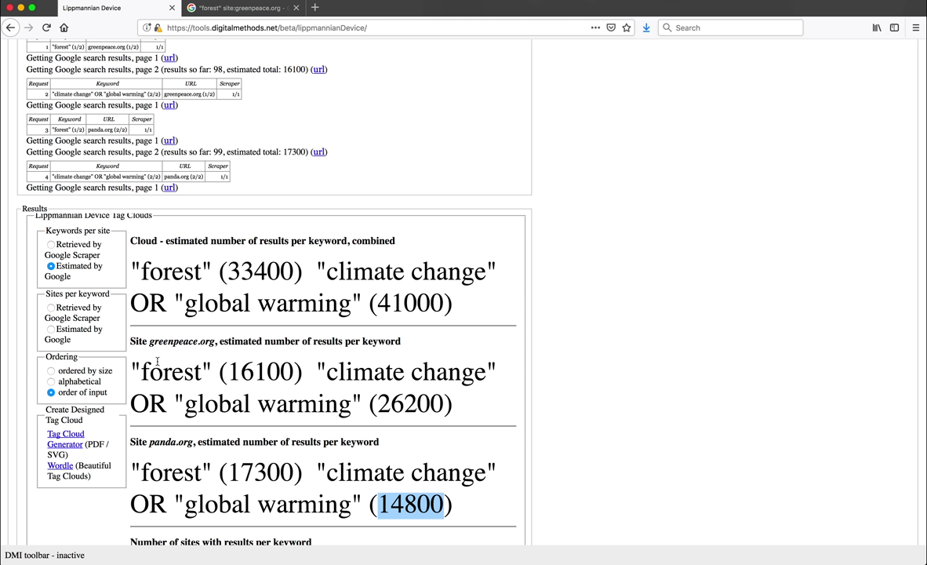
click(51, 309)
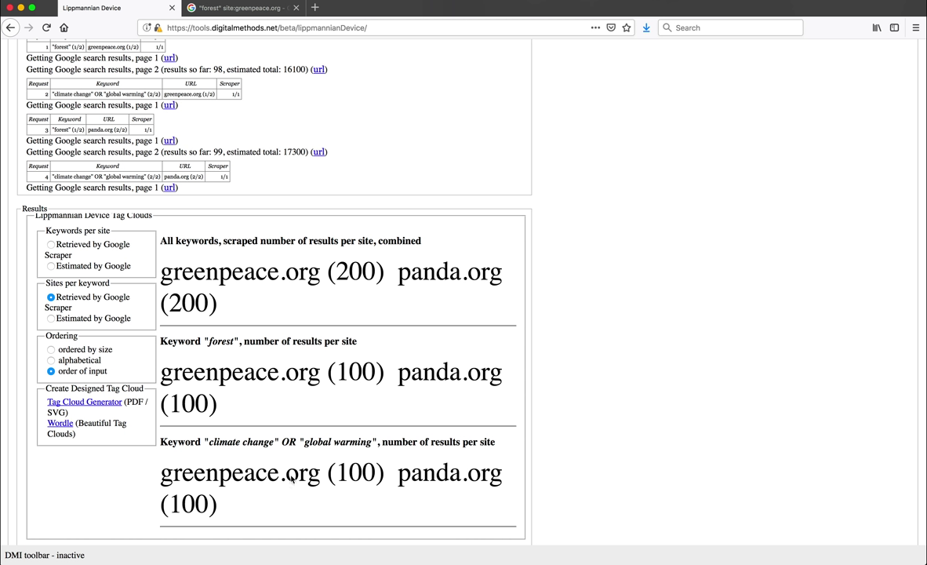
Step: Switch sites per keyword to Google estimates and highlight greenpeace.org's forest 16100 and climate change counts
double_click(216, 343)
click(51, 318)
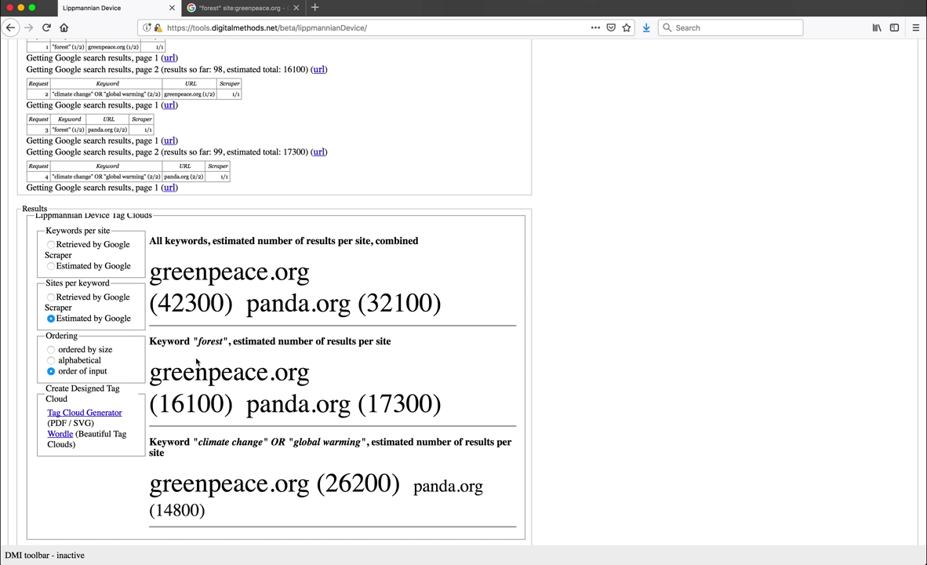
click(173, 403)
double_click(173, 402)
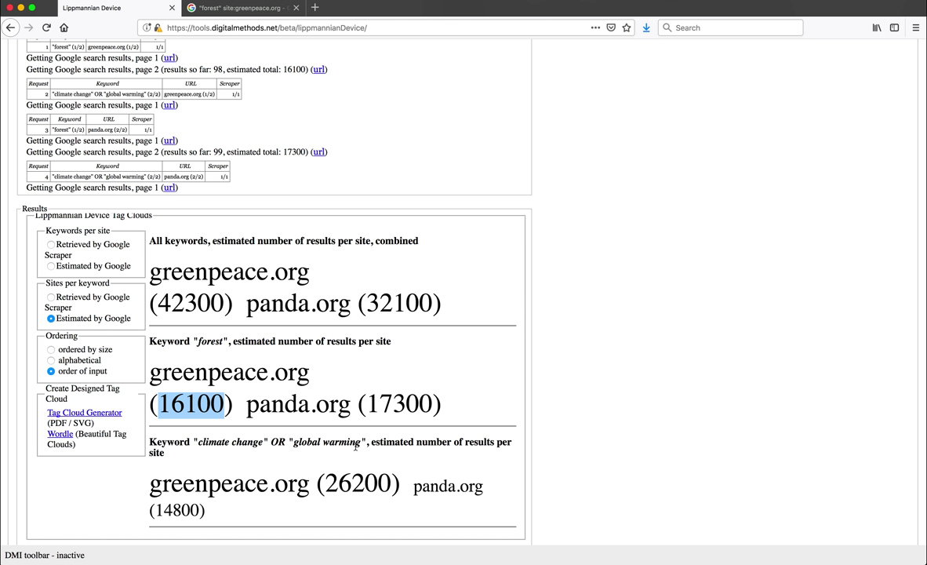
double_click(288, 485)
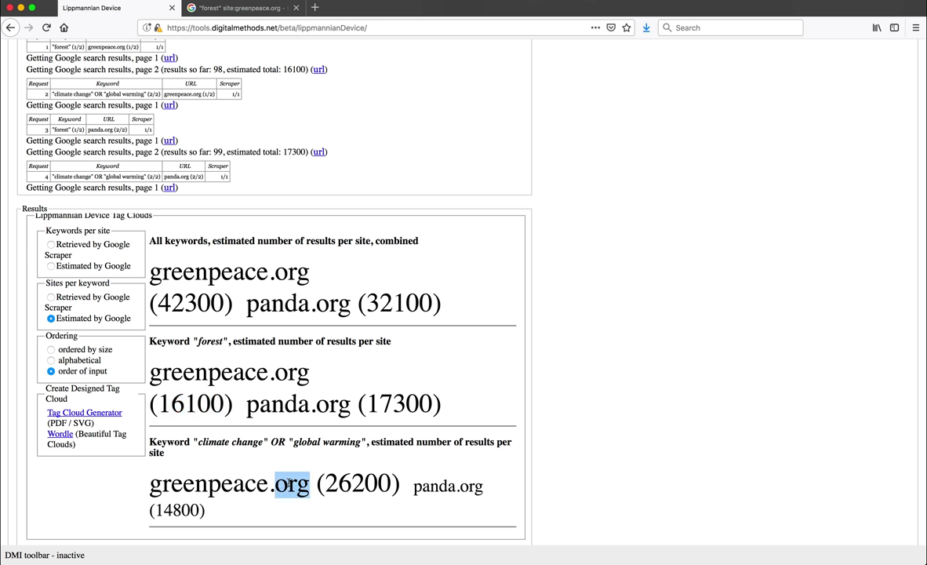
click(351, 481)
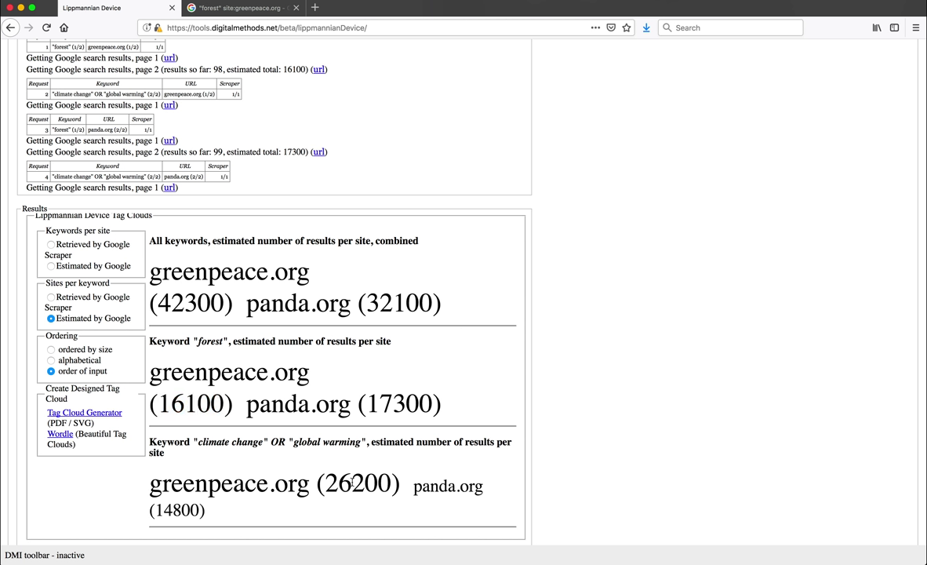